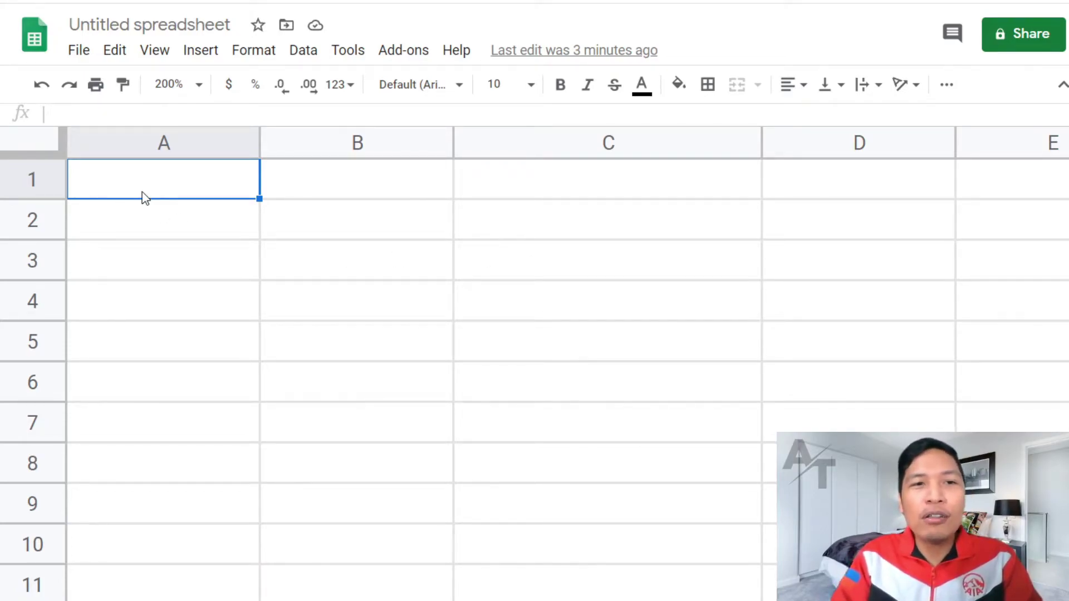
Enter the headers INCOME in A1 and GIVE AWAY in B1.
type("Incom")
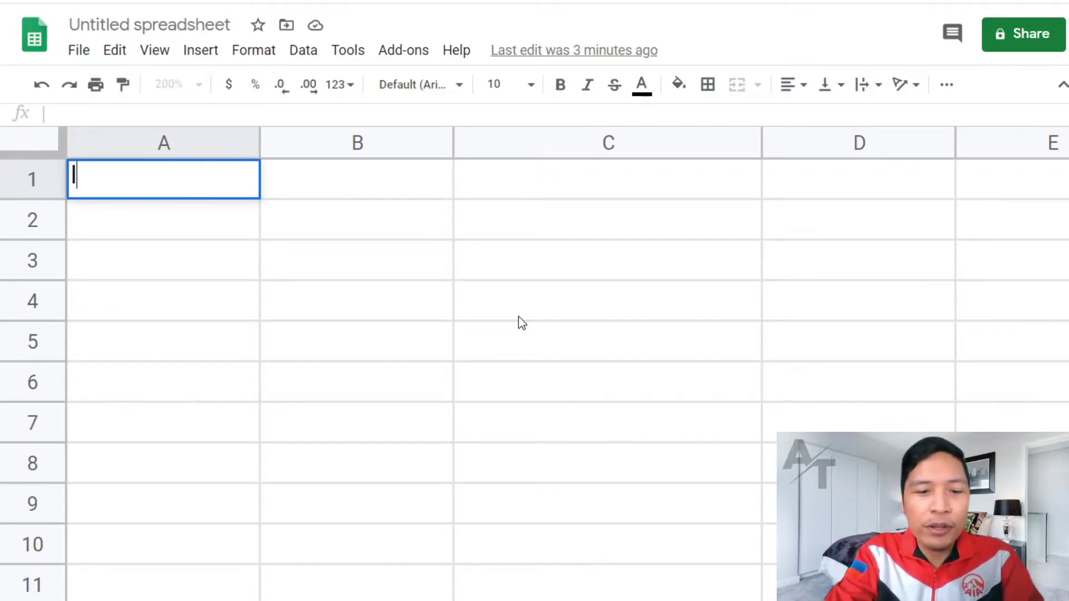
key("BackSpace")
key("BackSpace")
key("BackSpace")
key("BackSpace")
key("BackSpace")
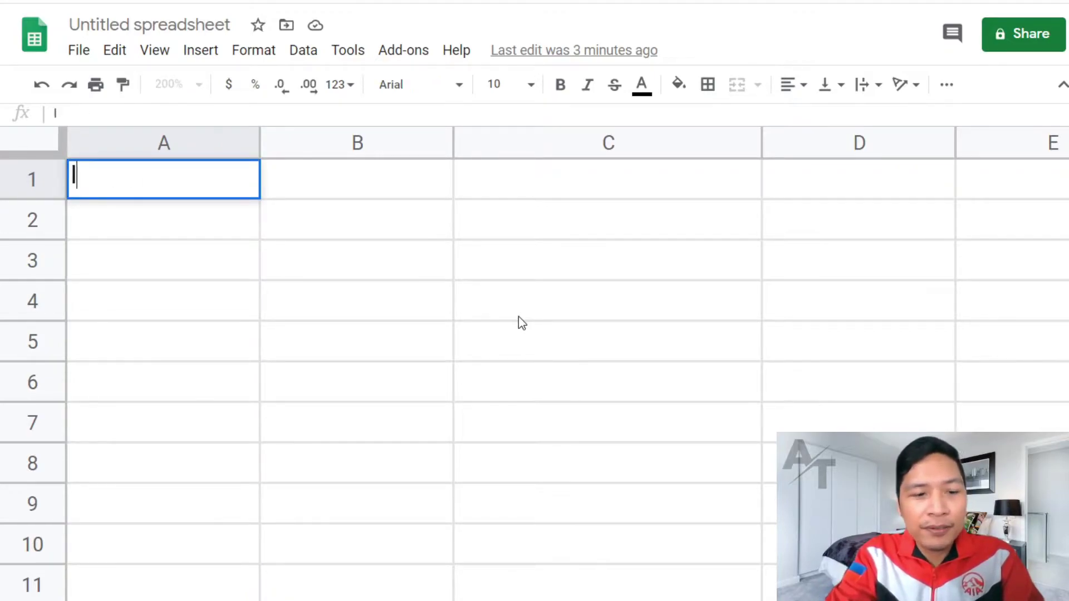
type("INCOME")
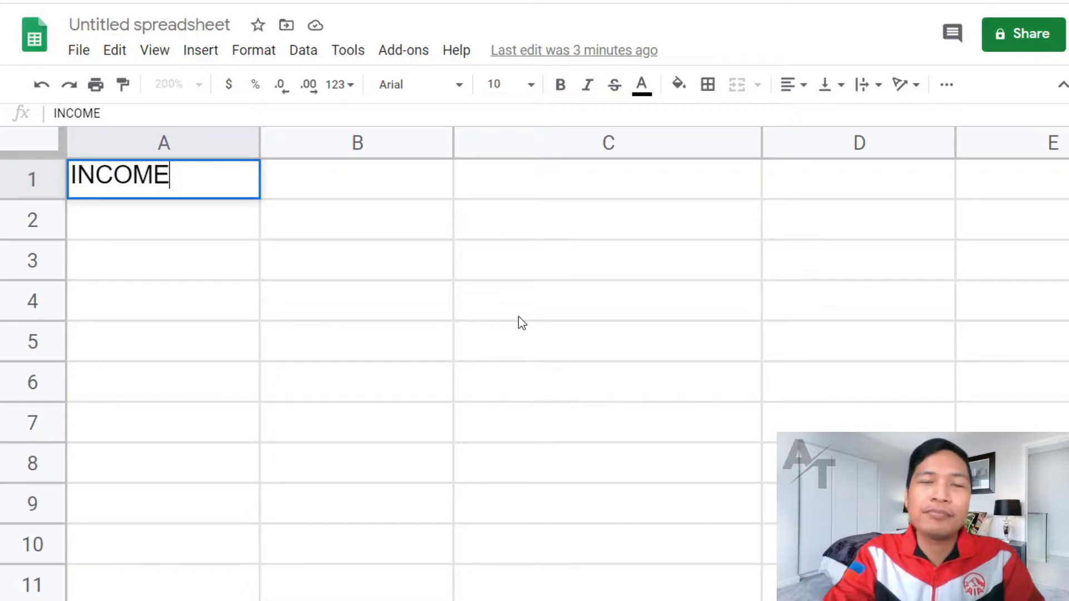
key("Tab")
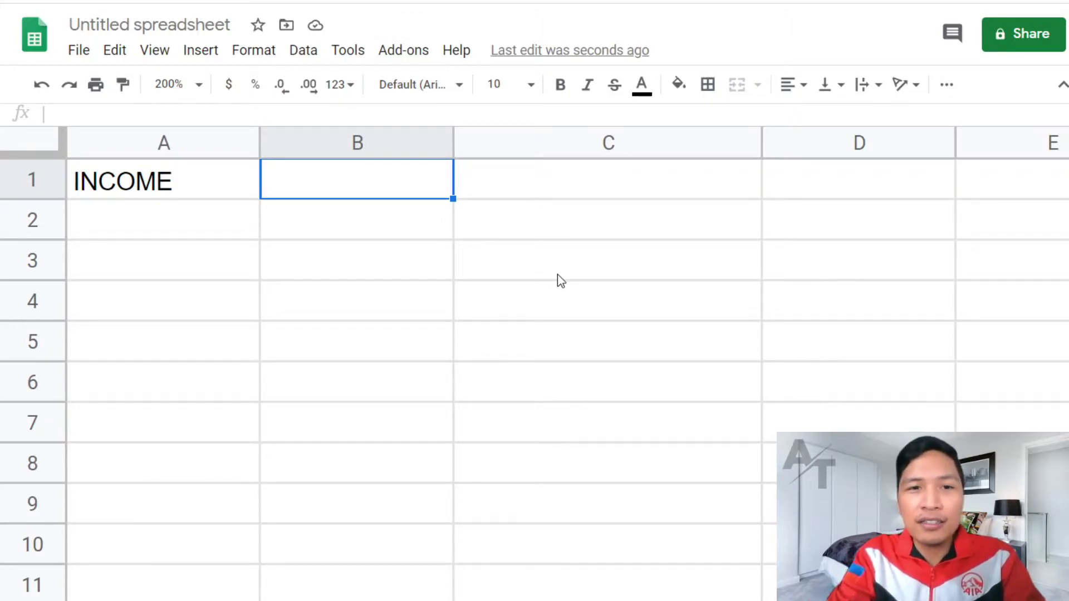
type("GIVE AWAY")
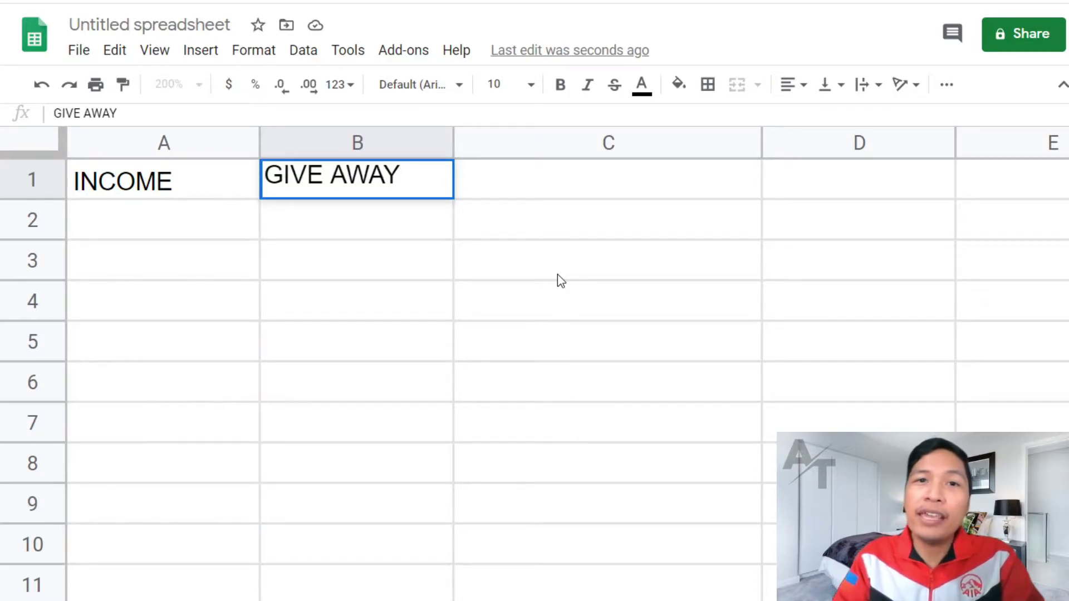
Add the headers SAVINGS/INVESTMENTS in C1 and EXPENSES in D1.
left_click(562, 186)
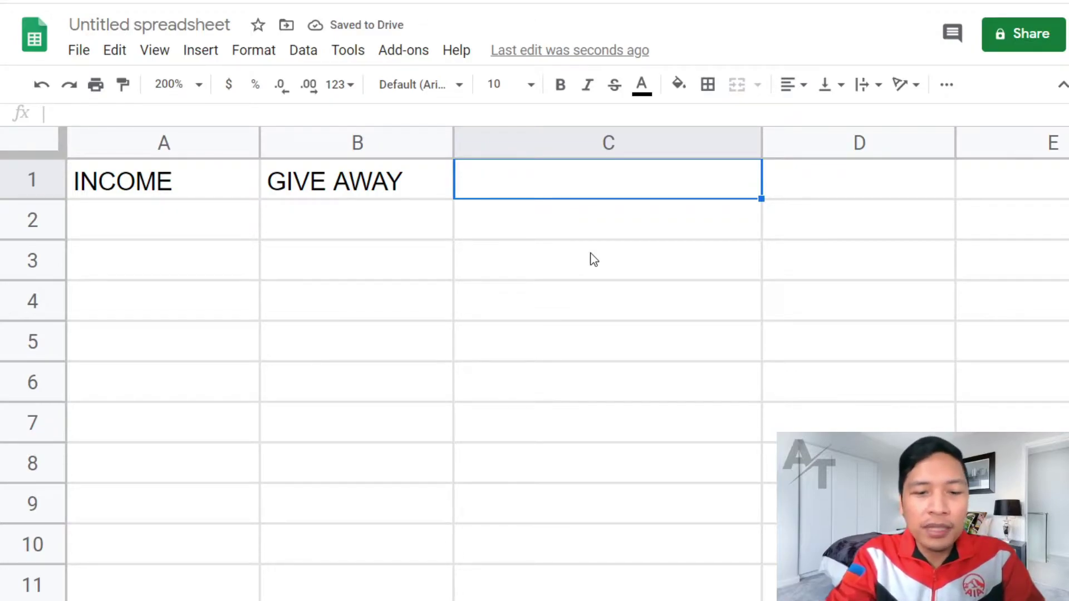
type("SAVINGS/INVESTMENTS")
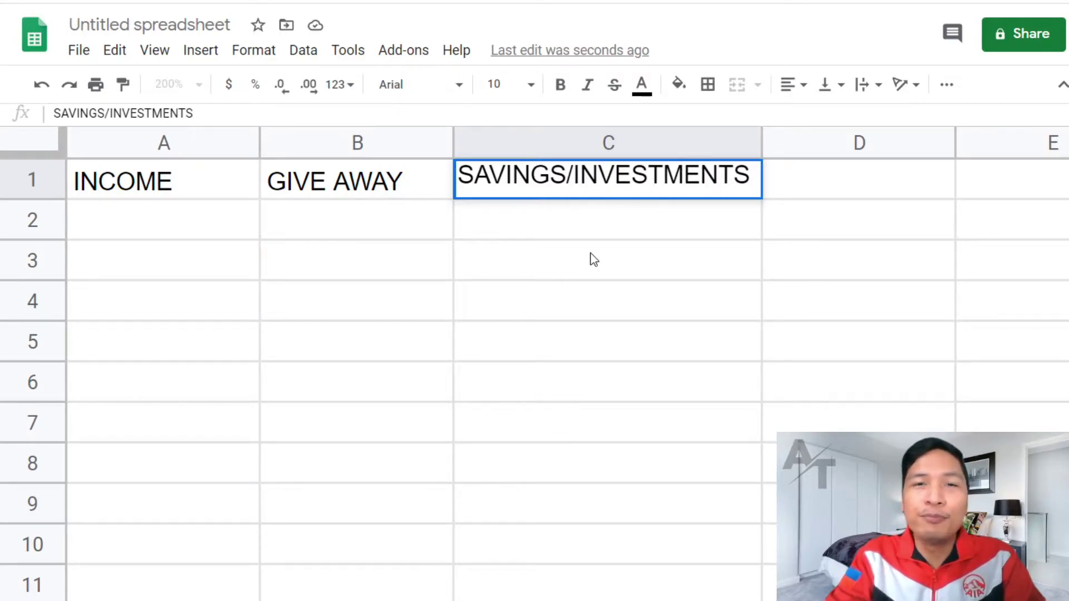
left_click(802, 188)
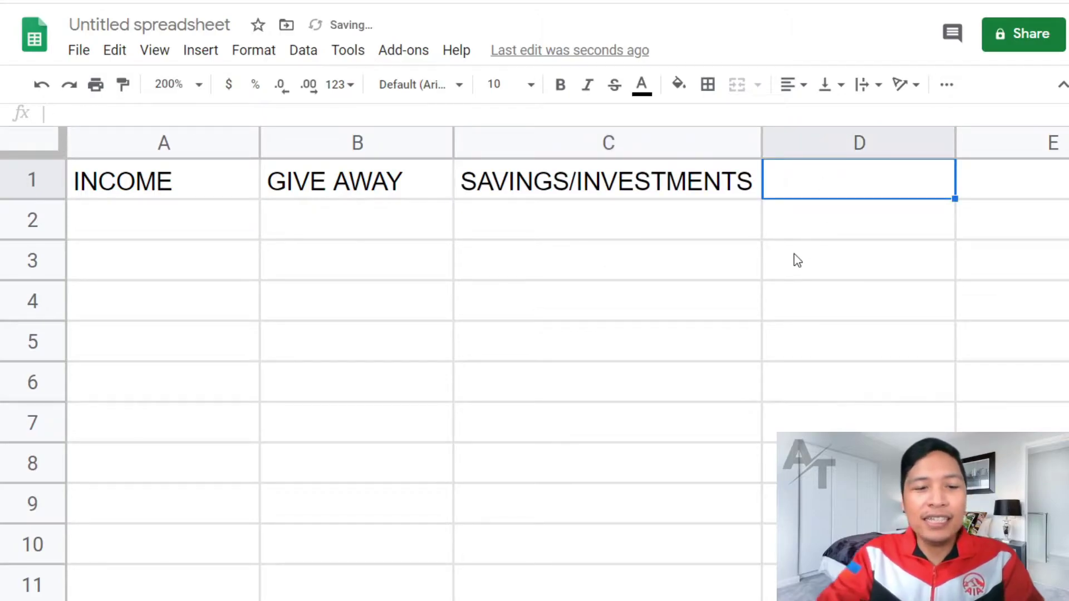
type("EXP")
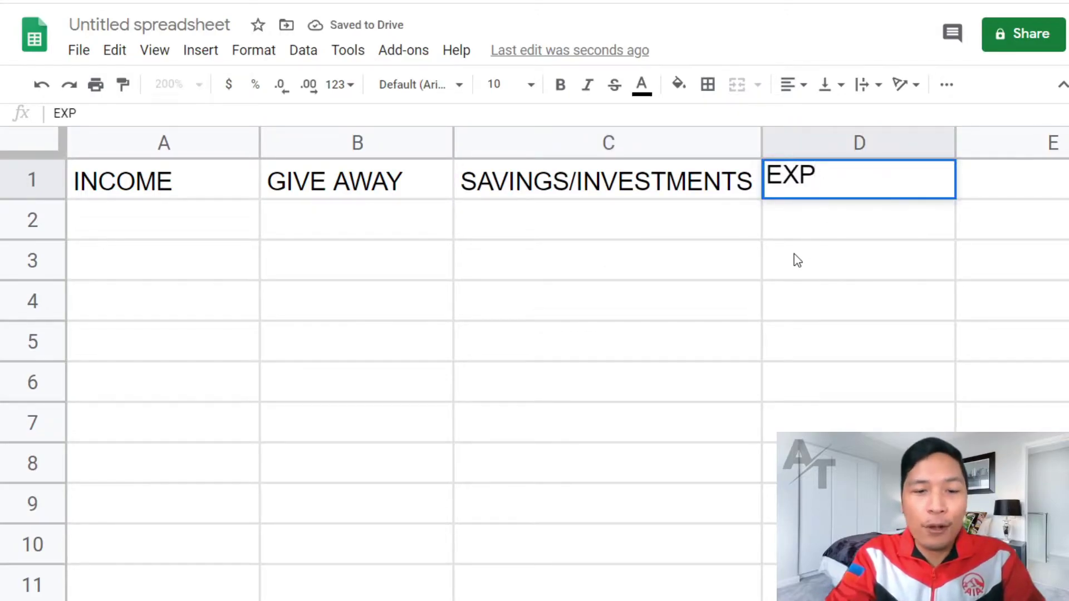
type("ENSES")
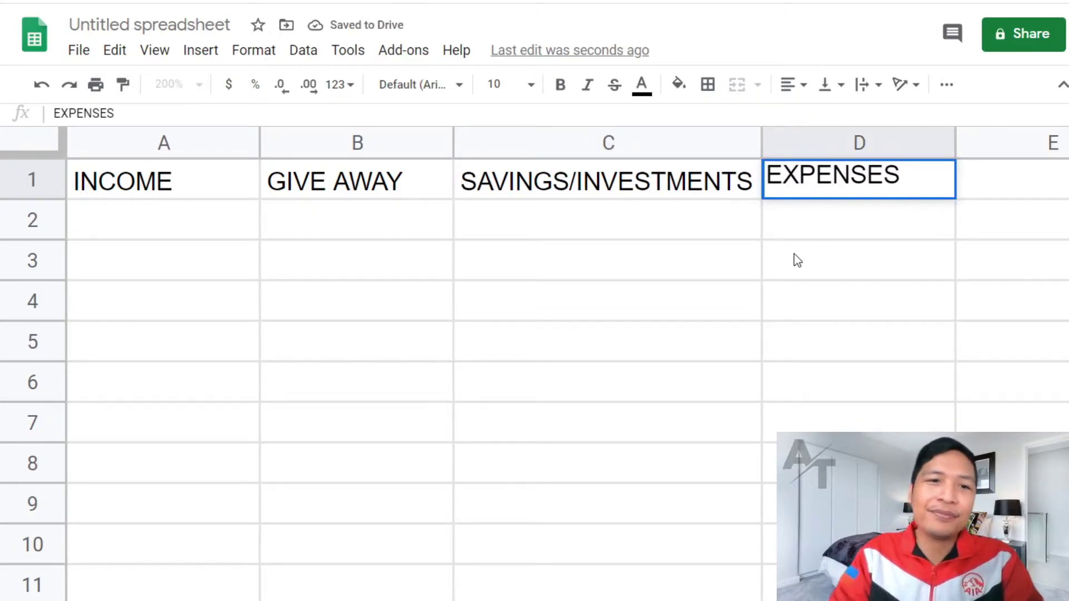
left_click(846, 365)
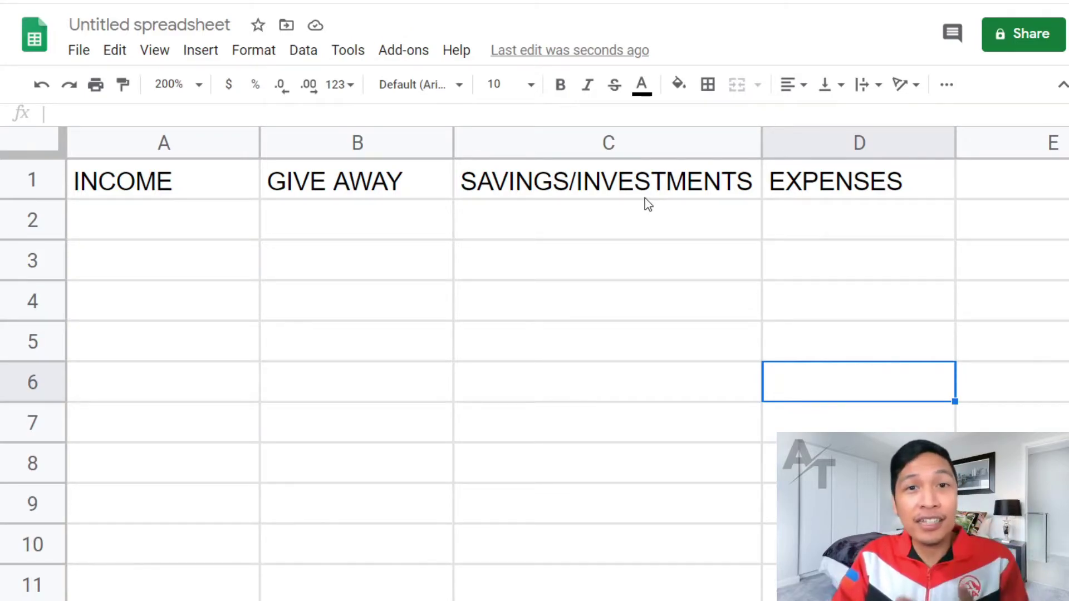
left_click_drag(376, 181, 783, 191)
left_click(796, 356)
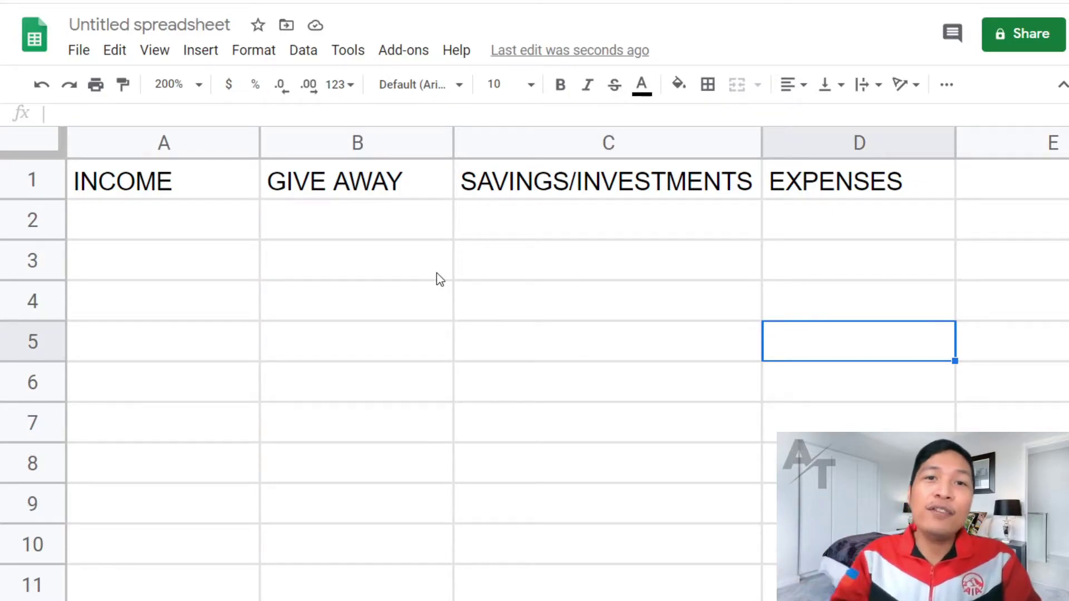
Label cell A2 with the month JANUARY.2020.
left_click(109, 196)
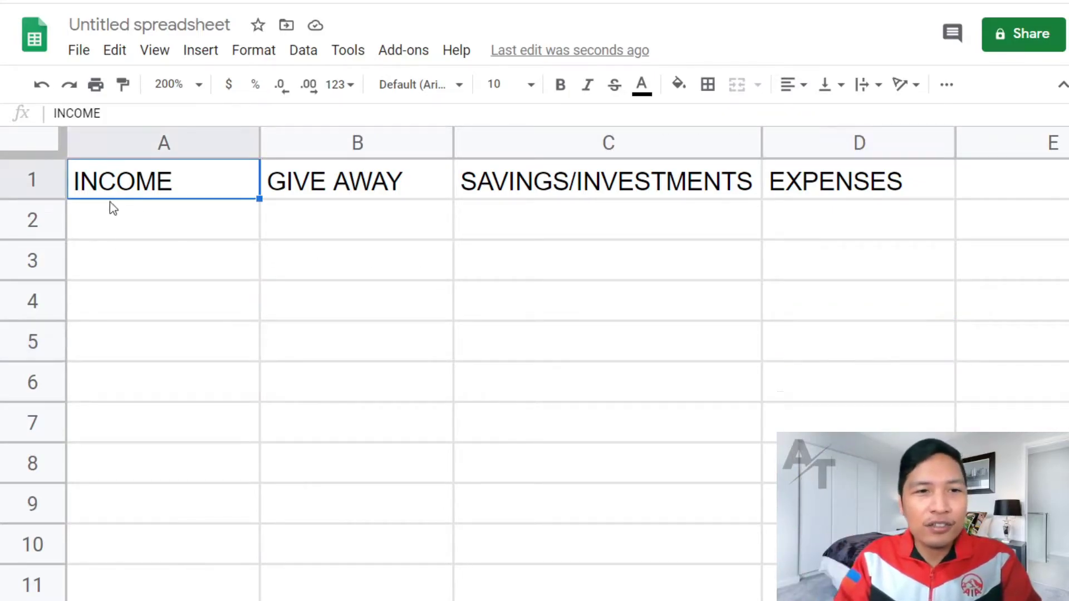
left_click(132, 214)
type("jANURAY")
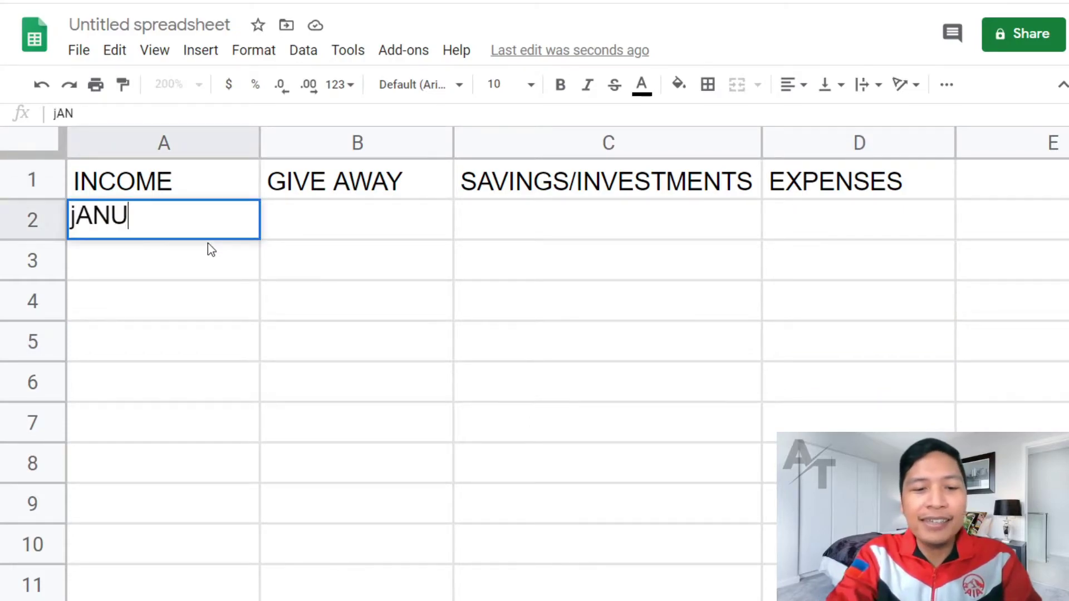
key("BackSpace")
key("BackSpace")
key("BackSpace")
key("BackSpace")
key("BackSpace")
key("BackSpace")
key("BackSpace")
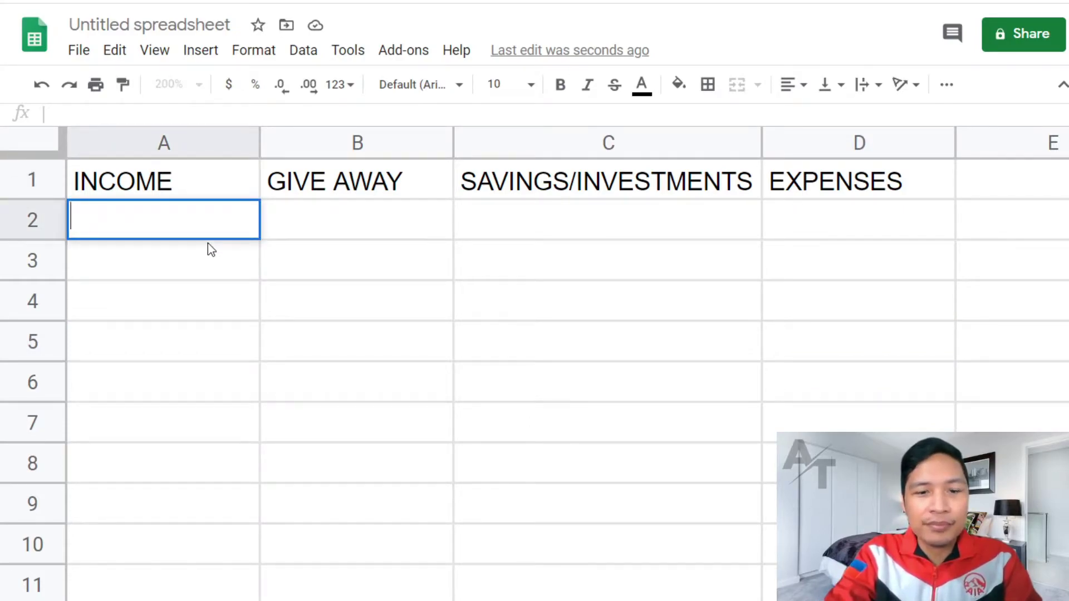
type("JANUARY.2020")
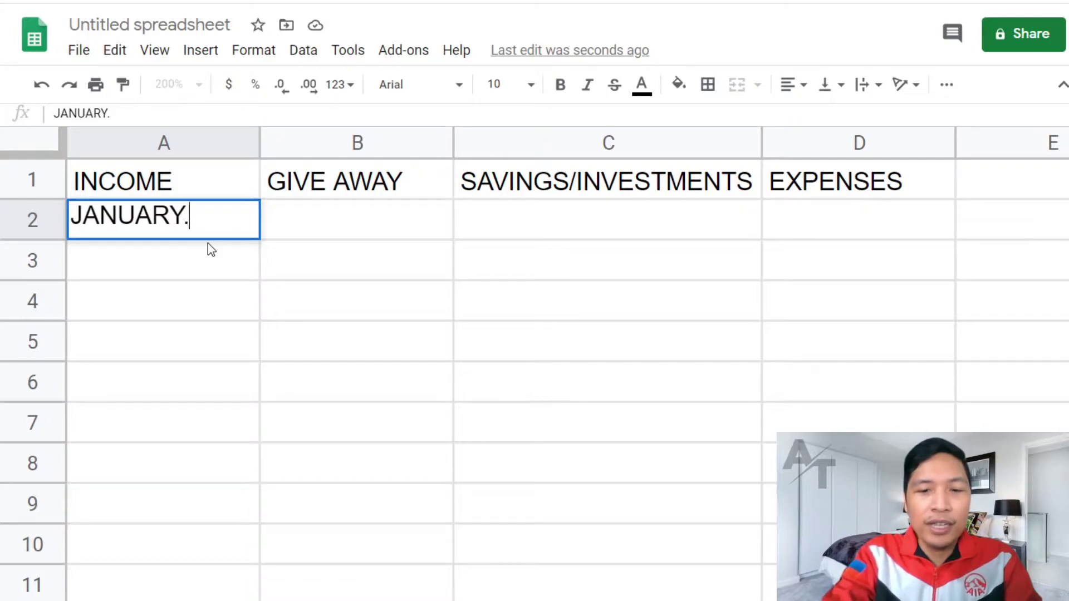
left_click(230, 260)
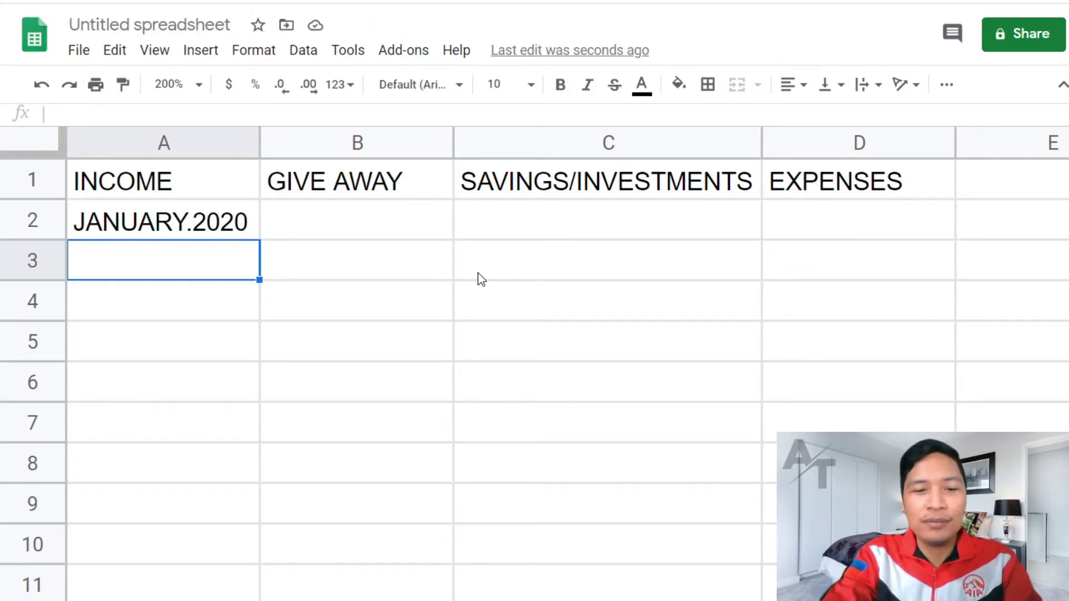
Enter the January income 50000 in A3.
type("50,000")
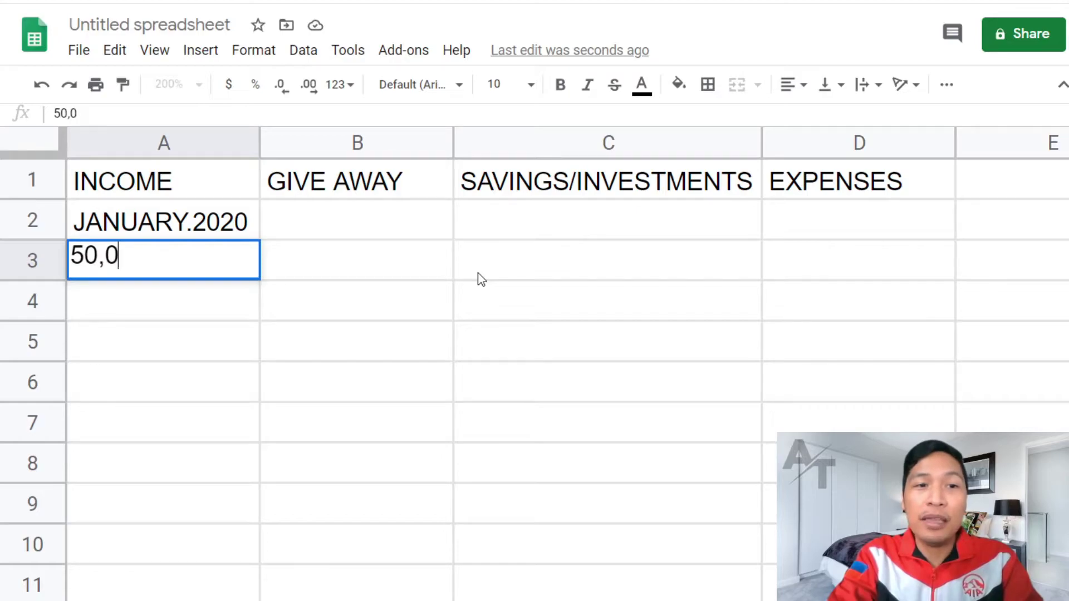
key("BackSpace")
key("BackSpace")
key("BackSpace")
key("BackSpace")
type("0000")
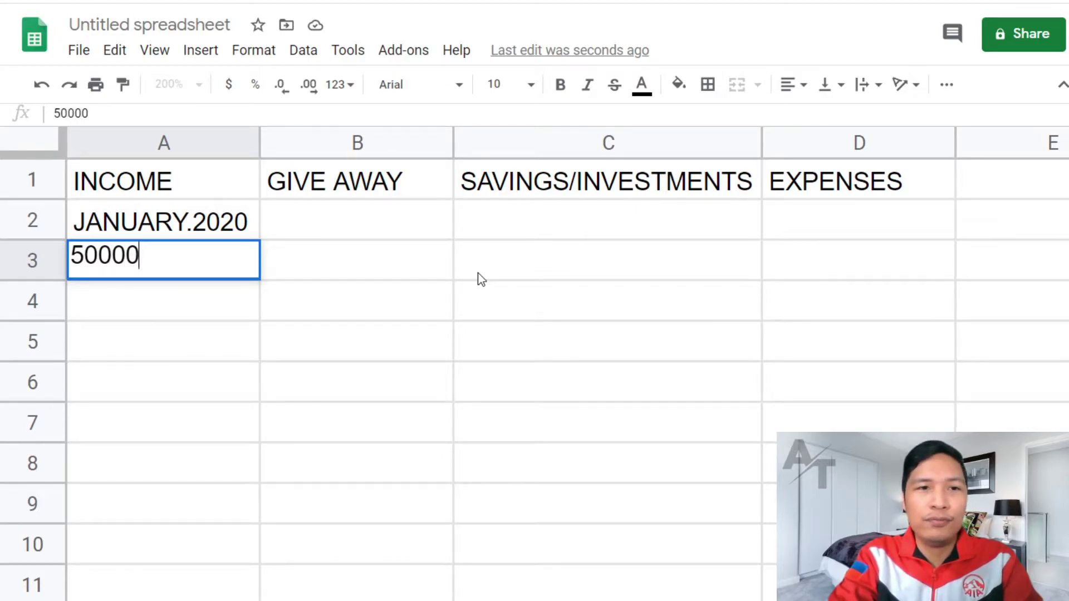
key("Tab")
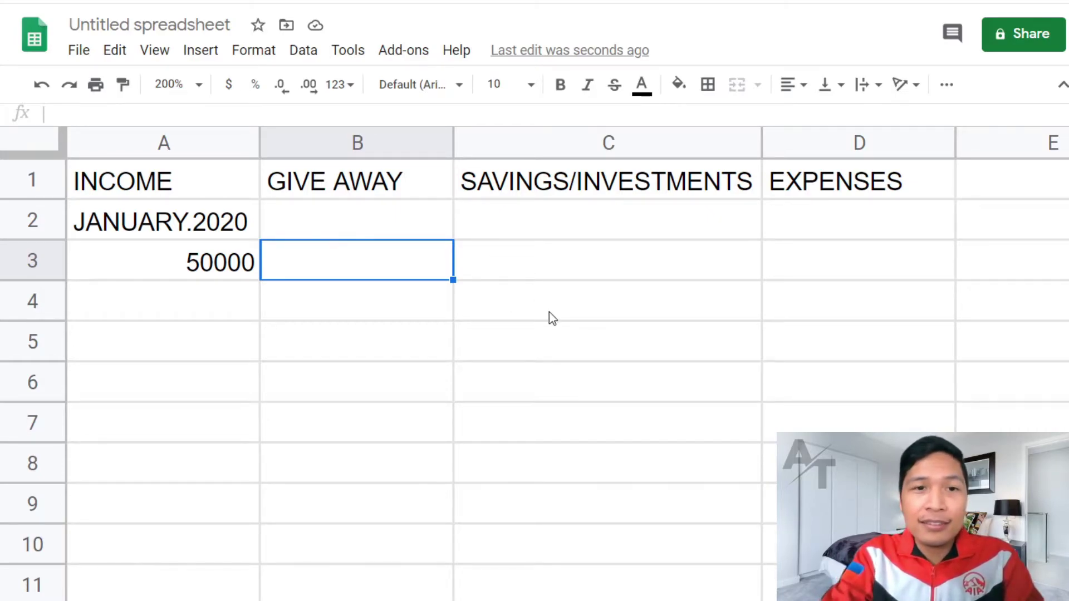
Set GIVE AWAY in B3 to =A3*.1, 10% of the income.
type("=")
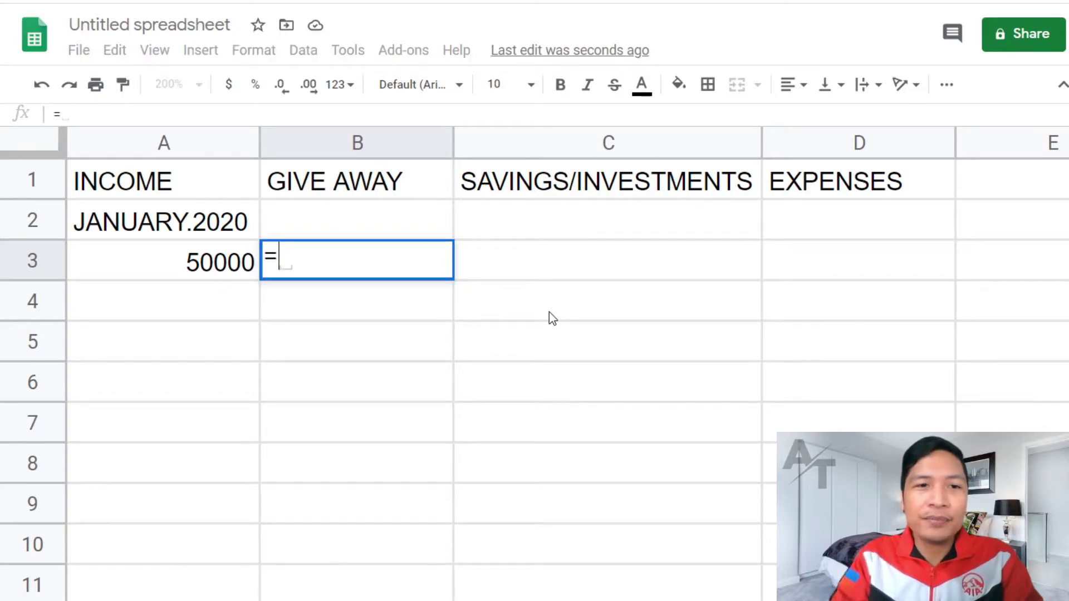
left_click(206, 261)
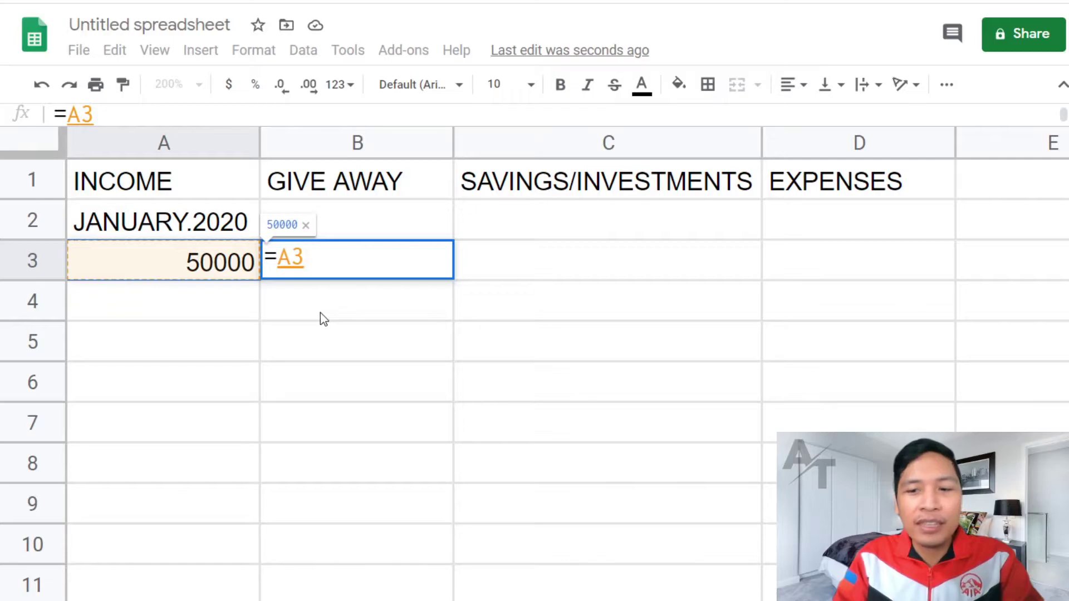
type("*")
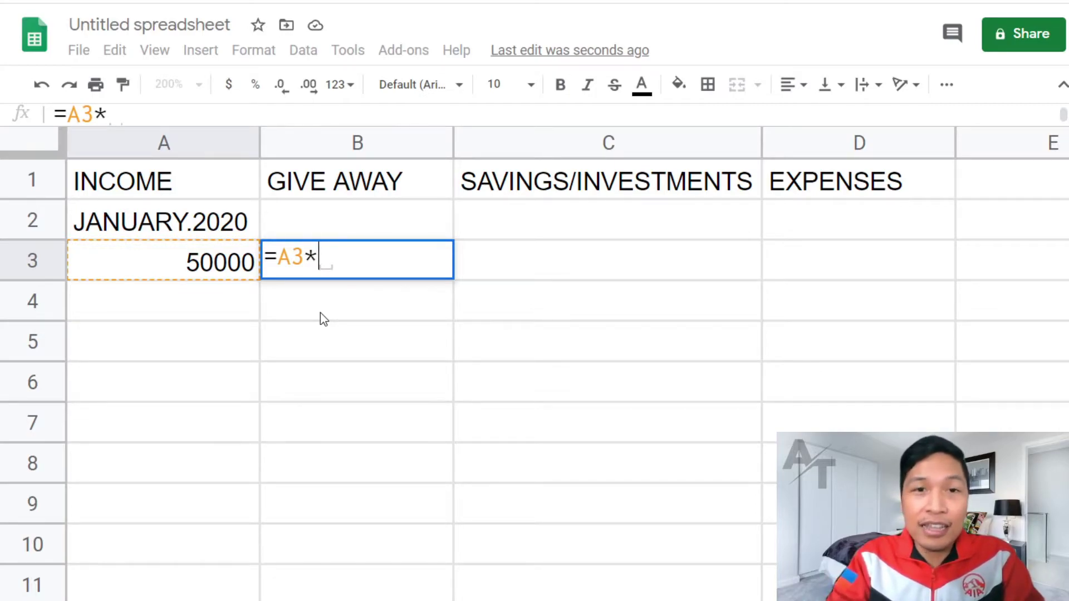
type(".1")
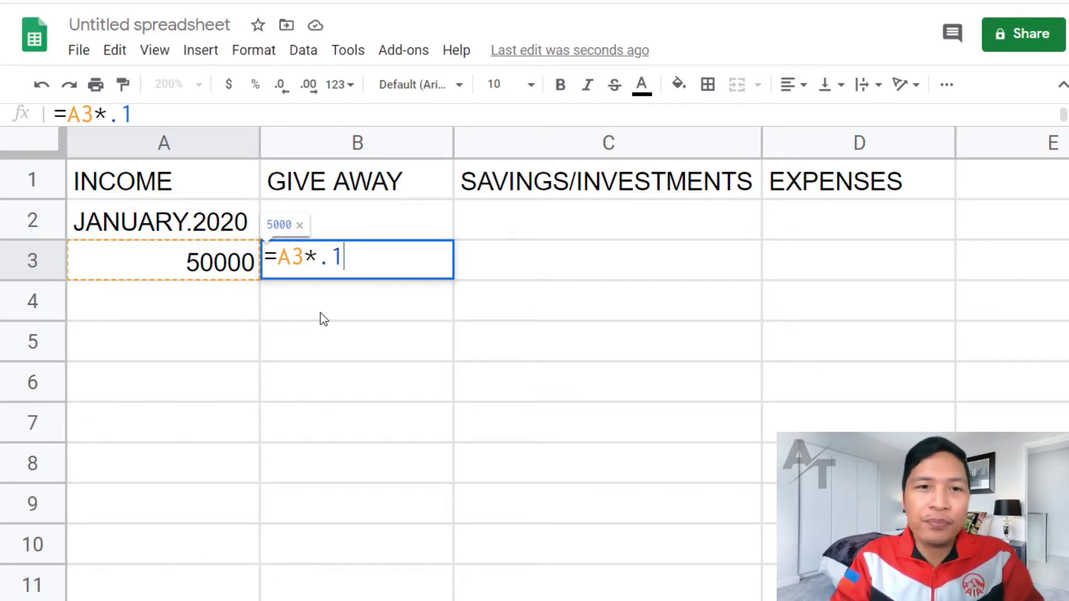
key("Return")
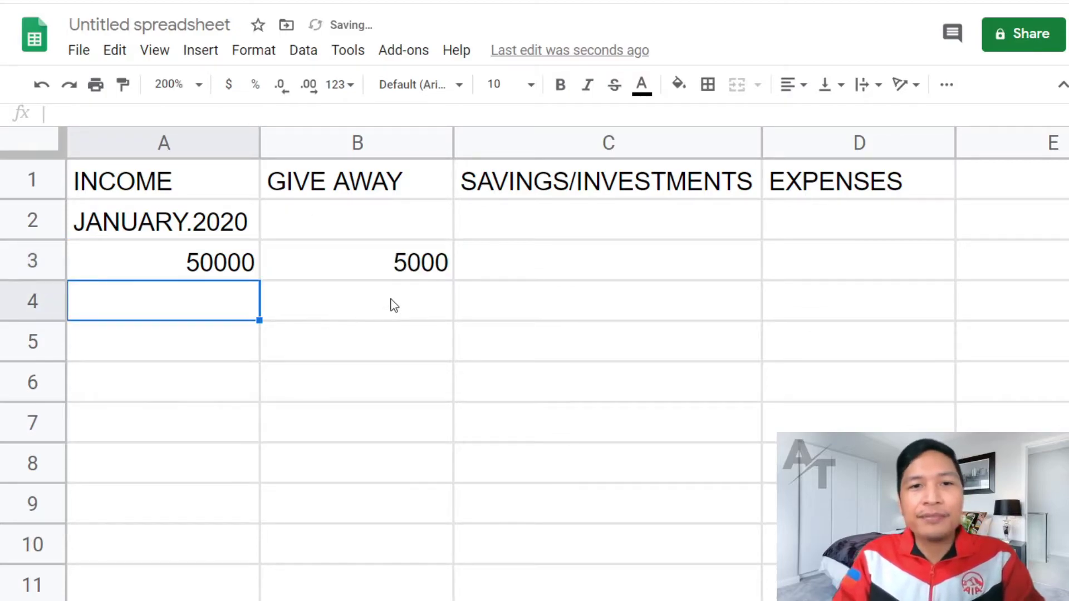
Set SAVINGS/INVESTMENTS in C3 to =A3*.2, 20% of the income.
left_click(565, 261)
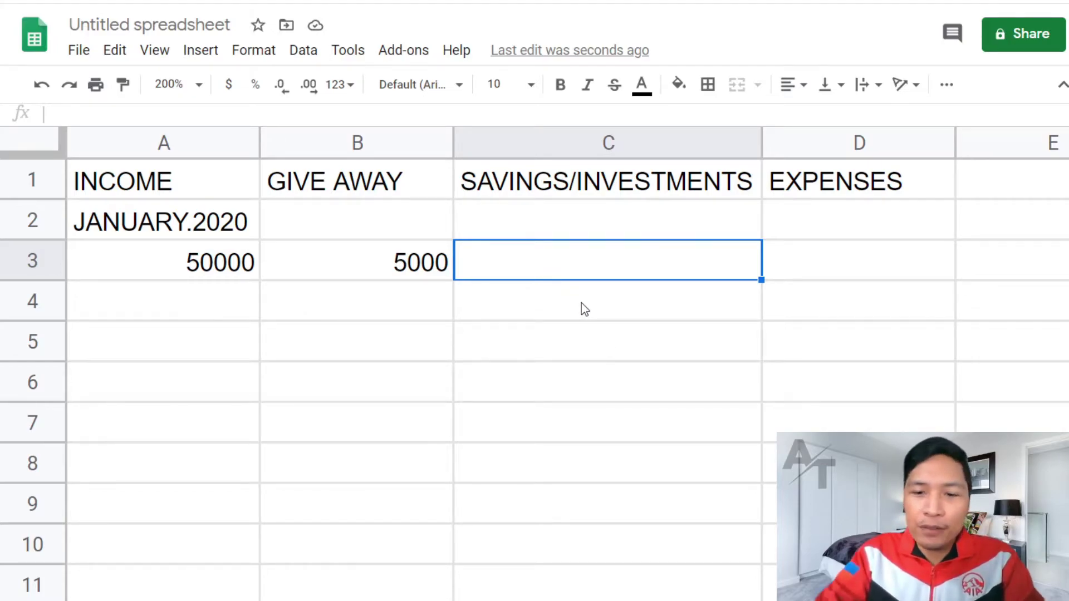
type("=")
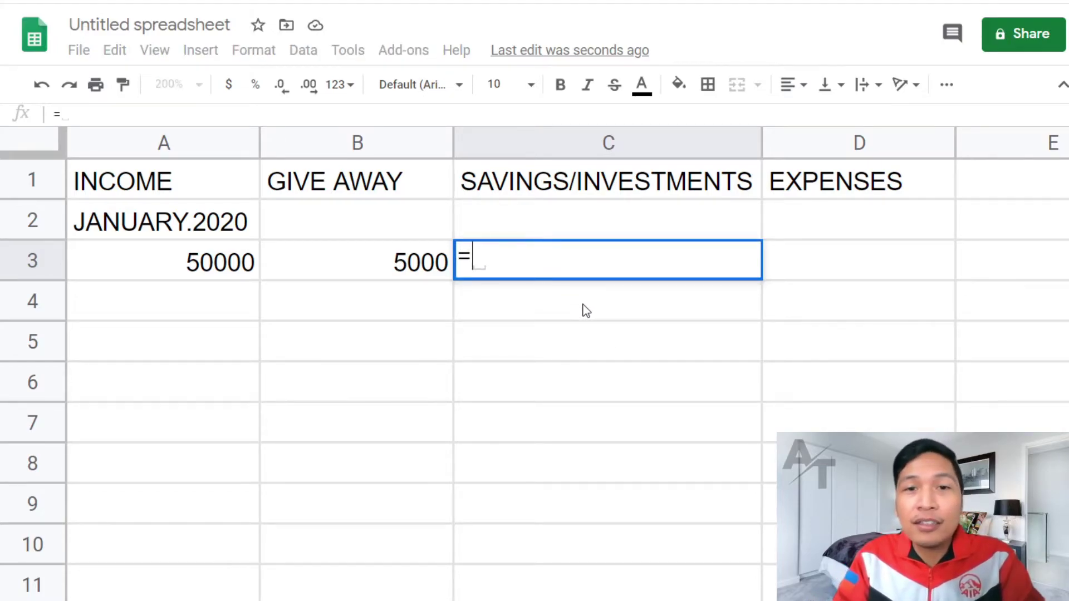
left_click(217, 273)
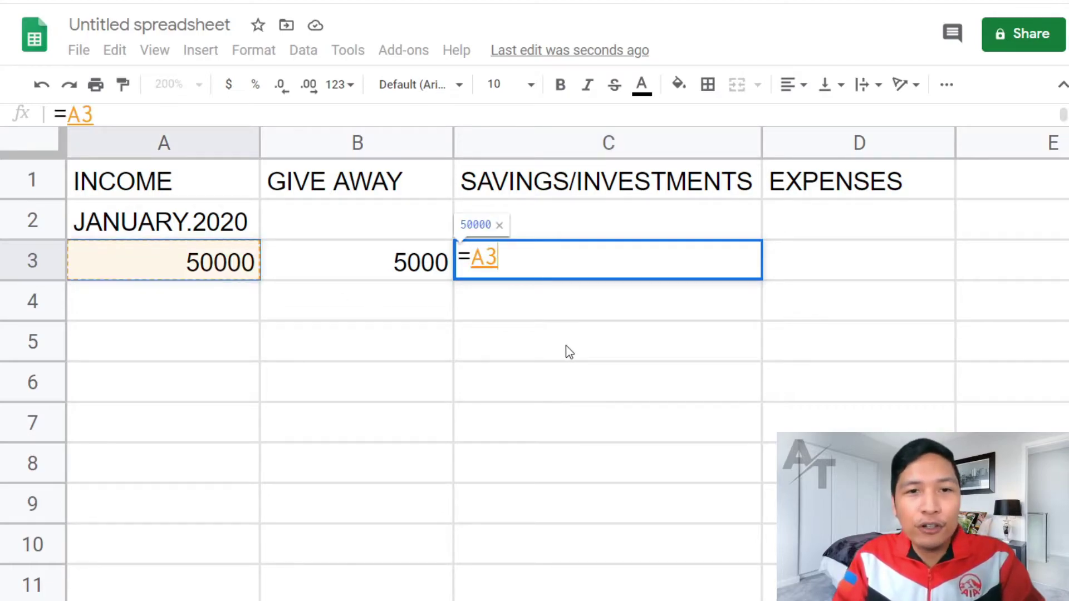
type("*.")
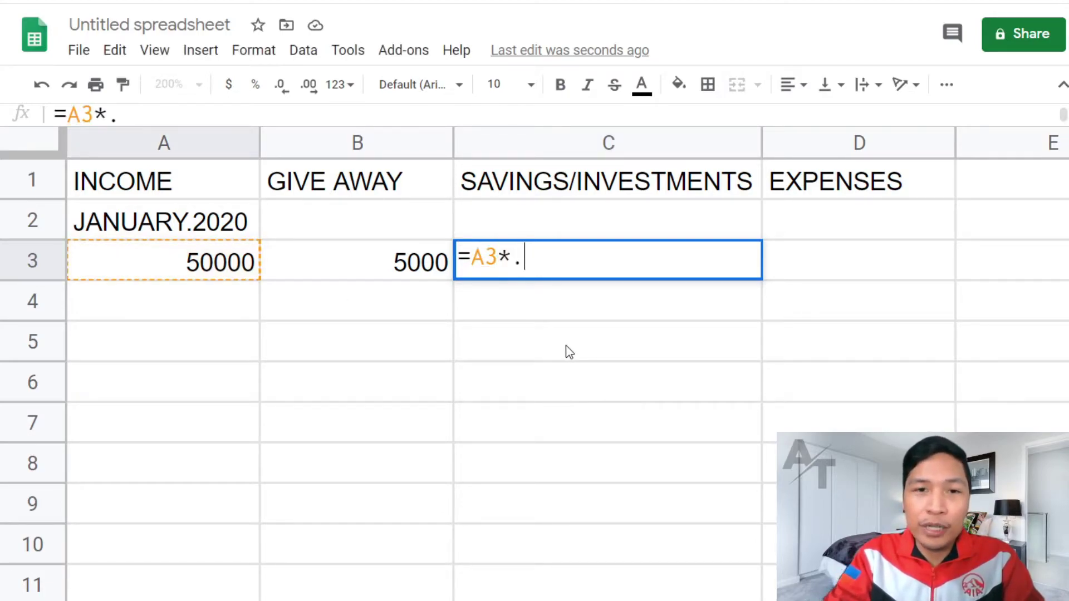
type("2")
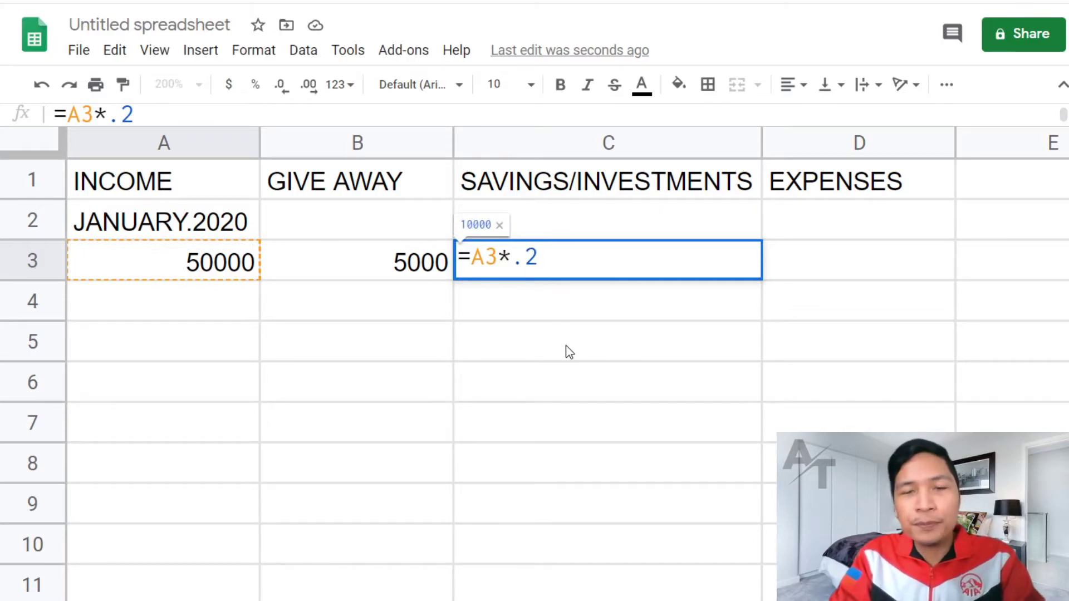
key("Return")
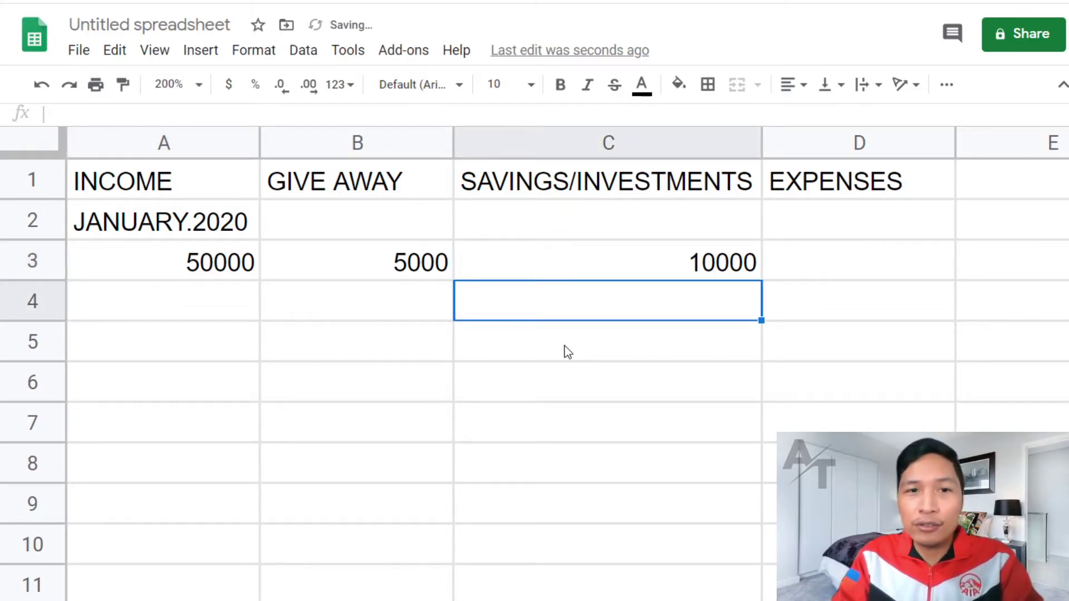
Set EXPENSES in D3 to =A3*.7, giving 35000.
left_click(826, 263)
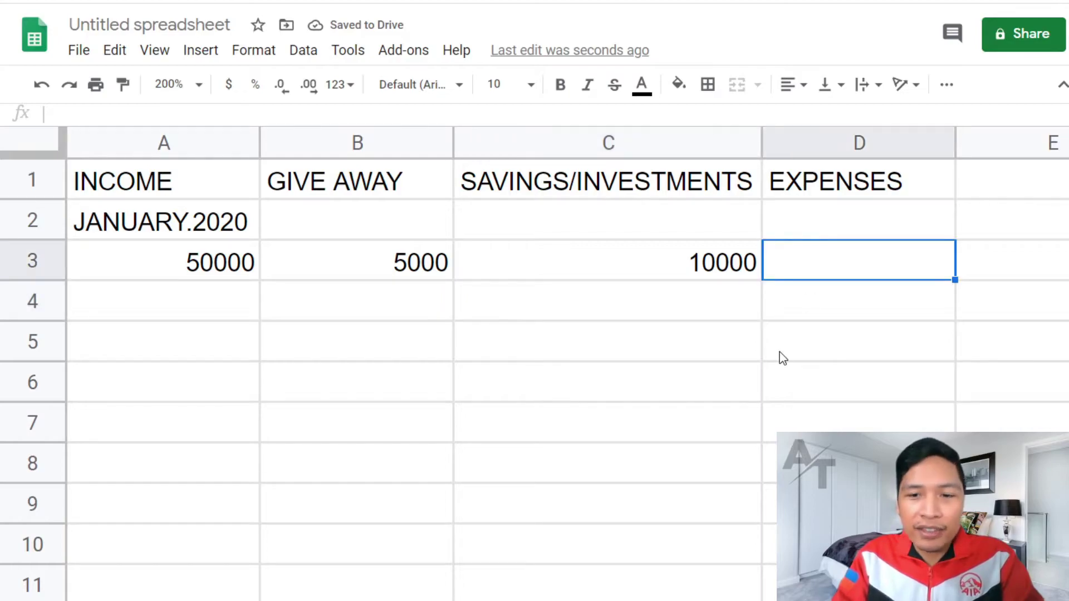
type("=")
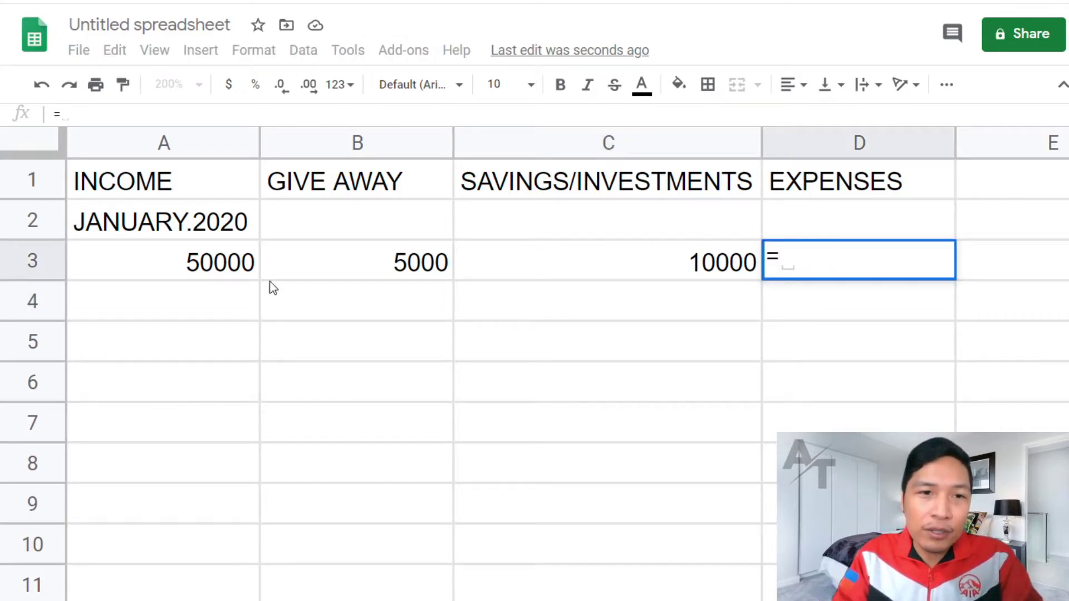
left_click(242, 277)
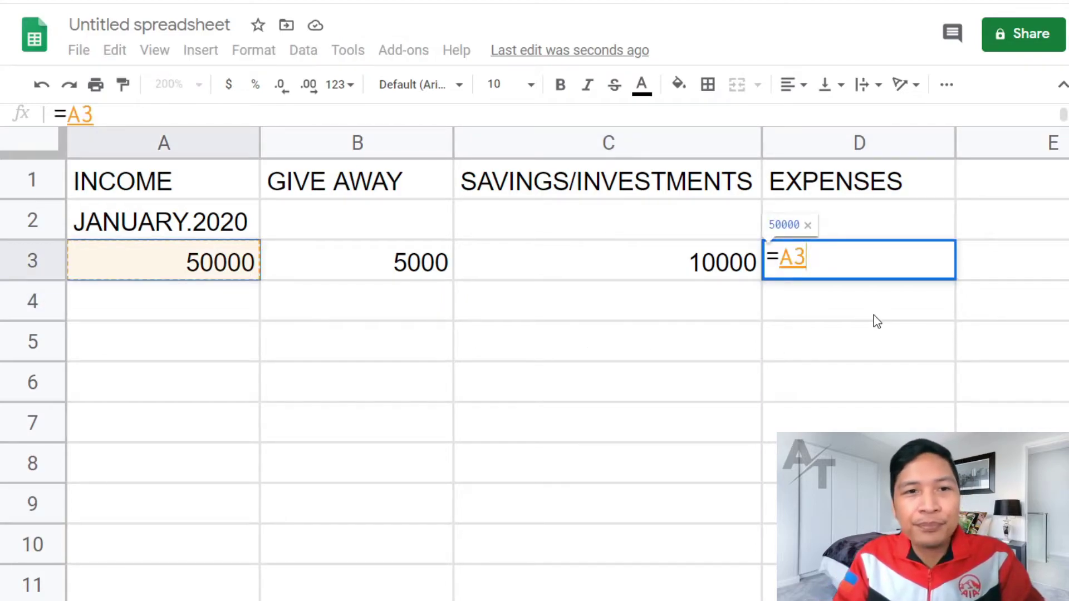
type("*")
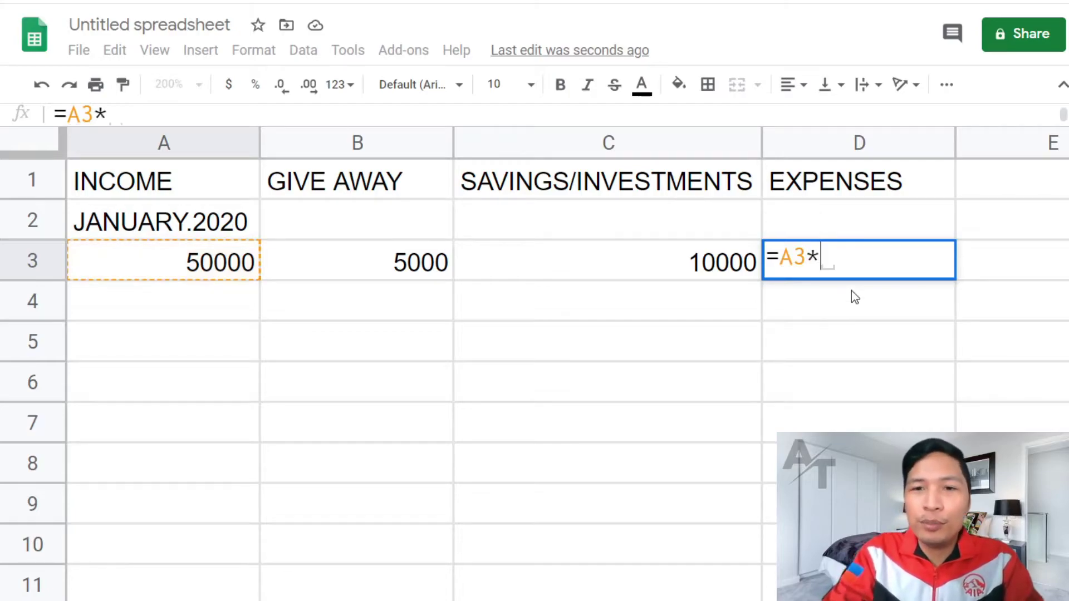
type(".7")
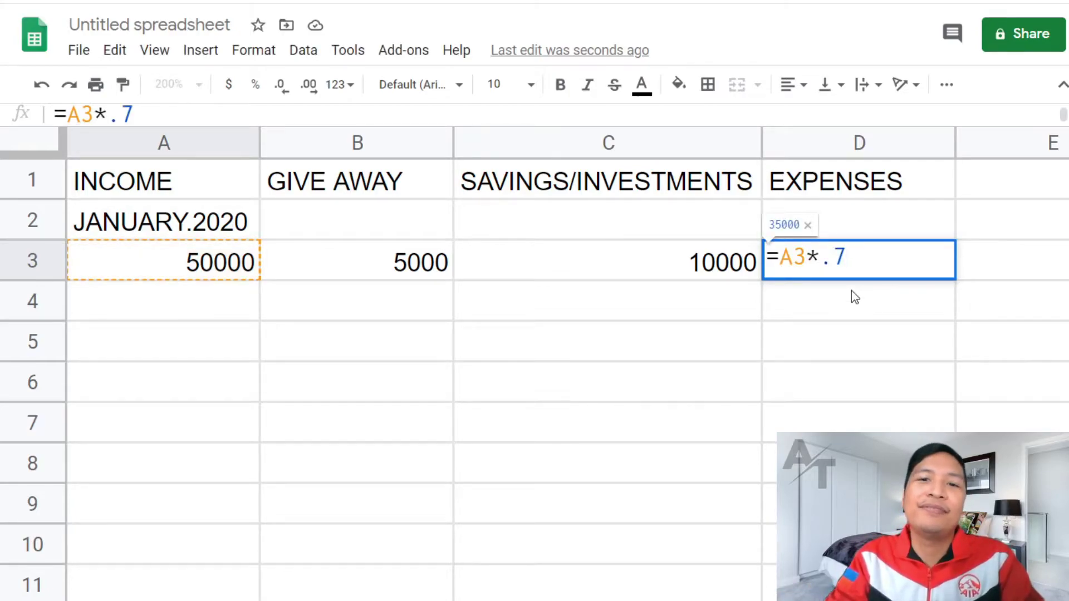
key("Return")
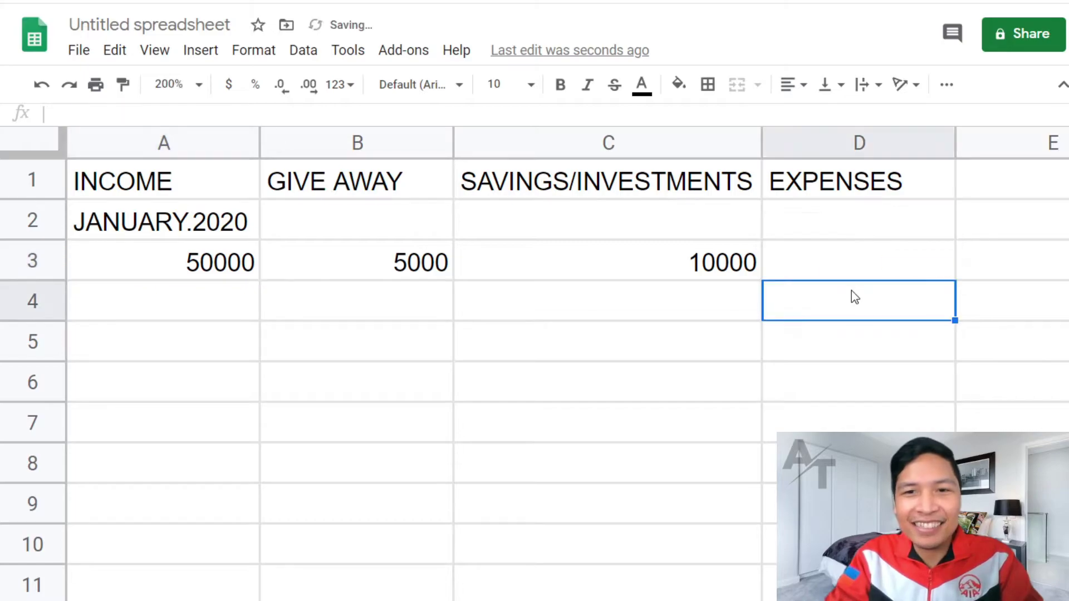
left_click_drag(396, 257, 842, 261)
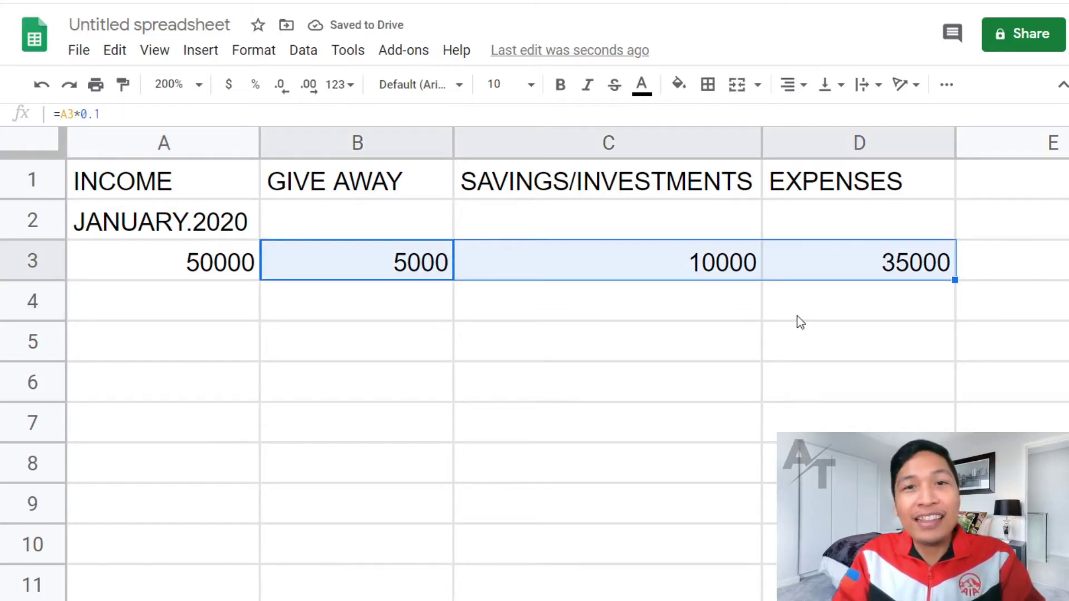
left_click(796, 392)
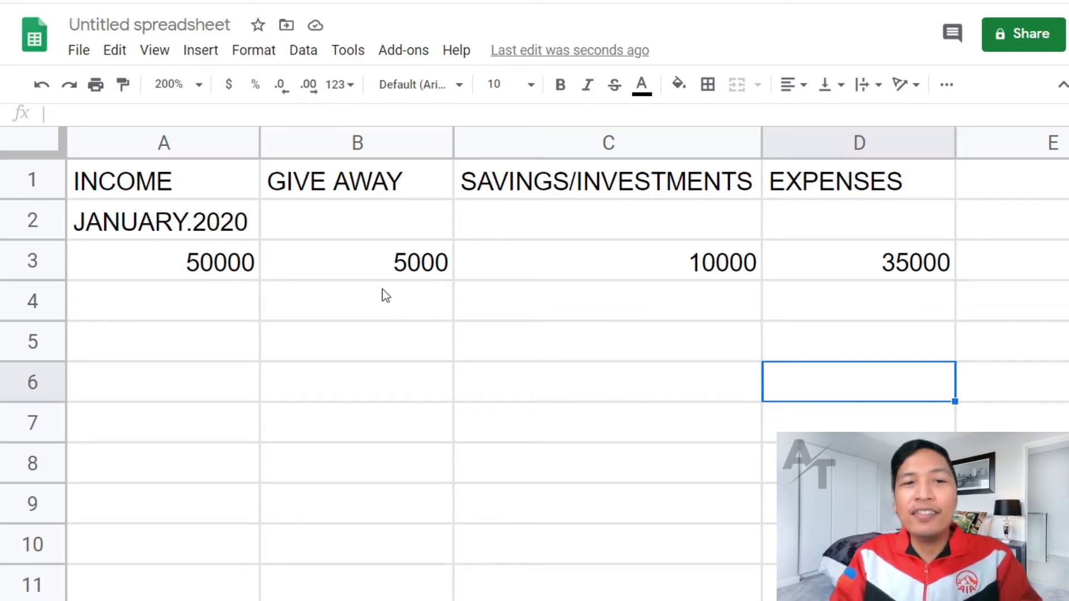
left_click(155, 259)
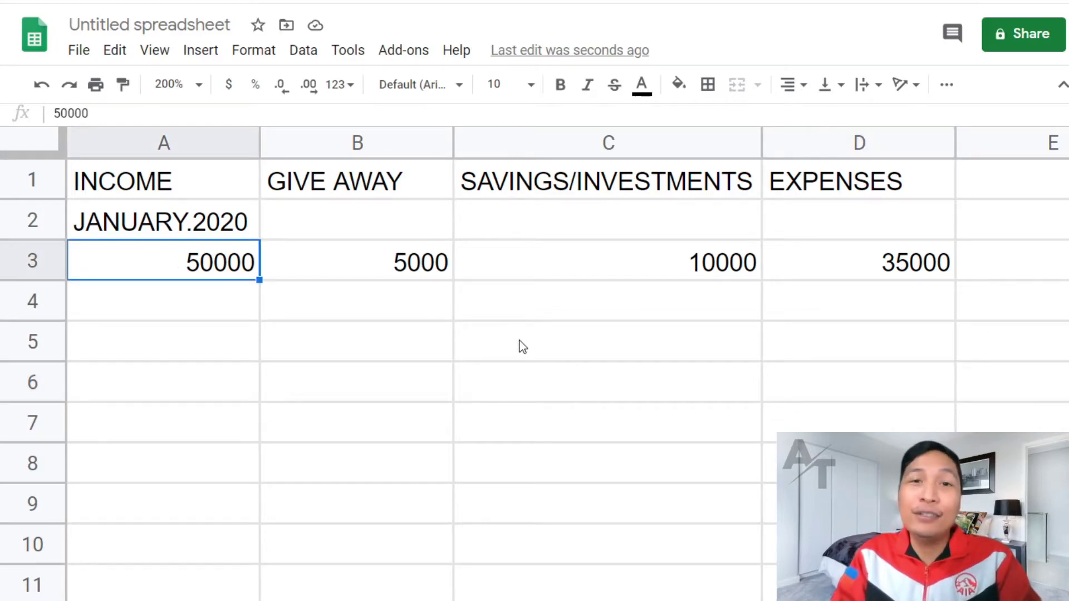
left_click(376, 265)
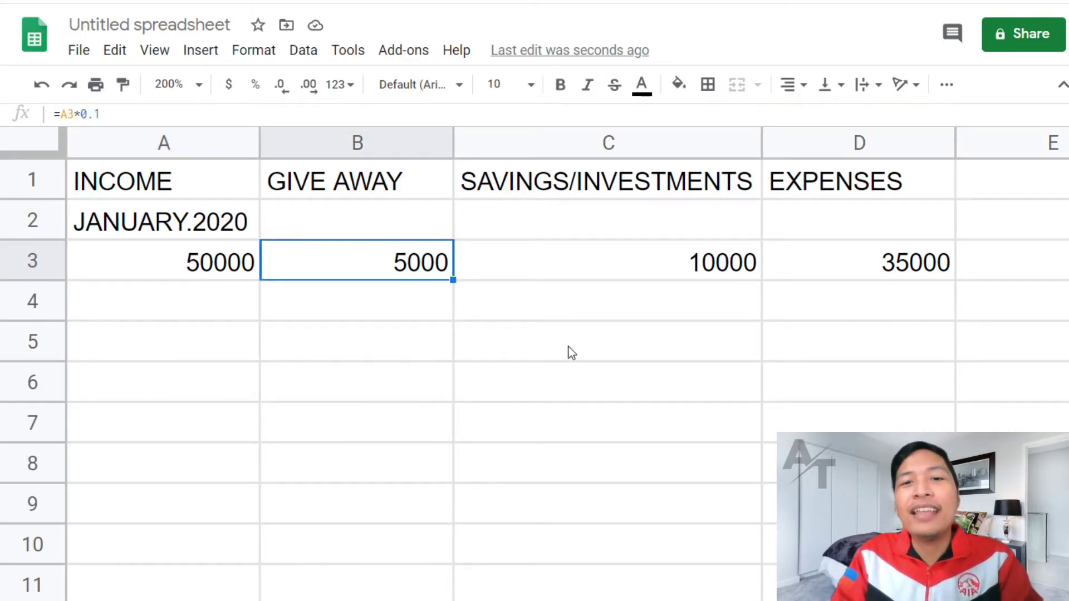
left_click(636, 264)
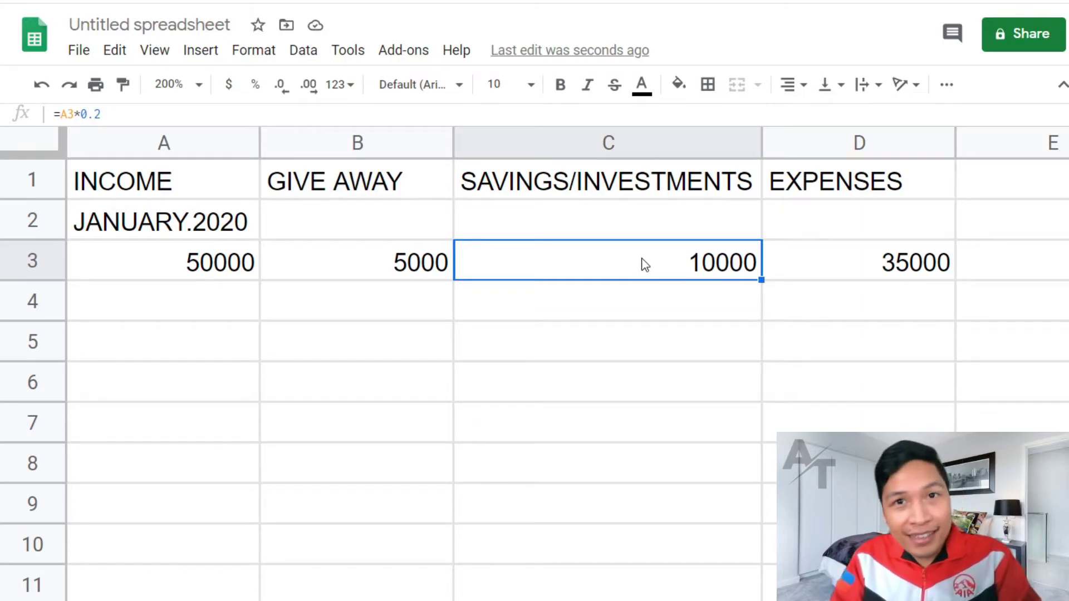
left_click(821, 275)
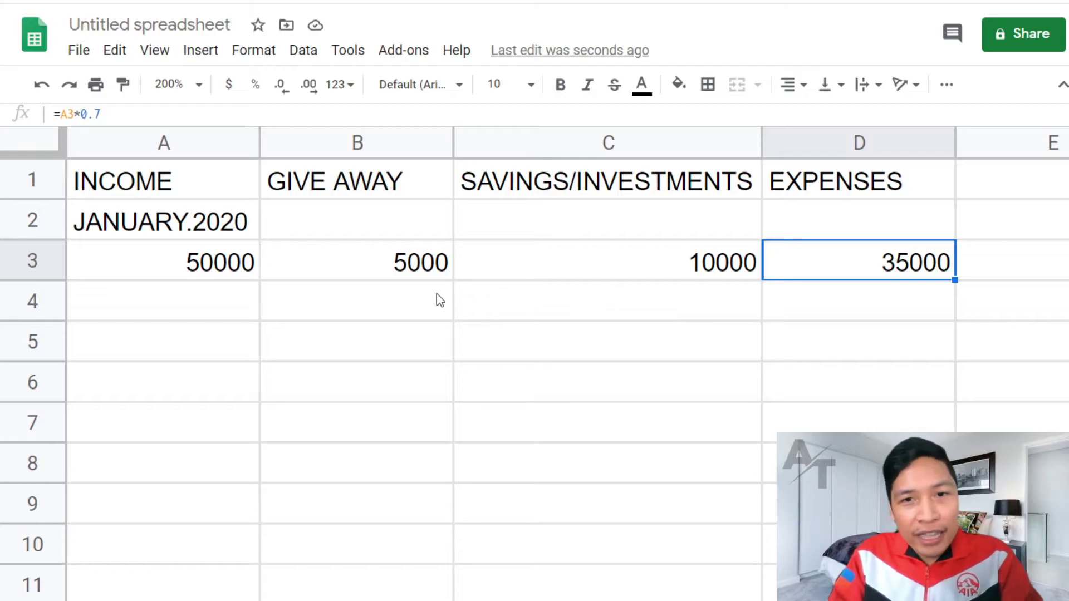
Label cell A4 with the month FEB.2020.
left_click(215, 295)
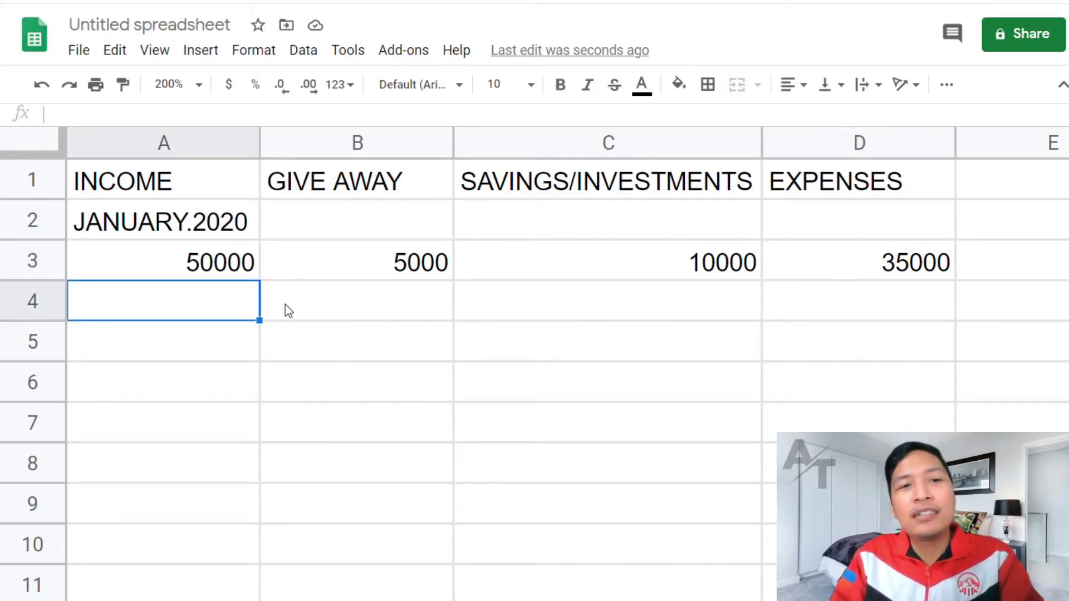
type("FEBRU")
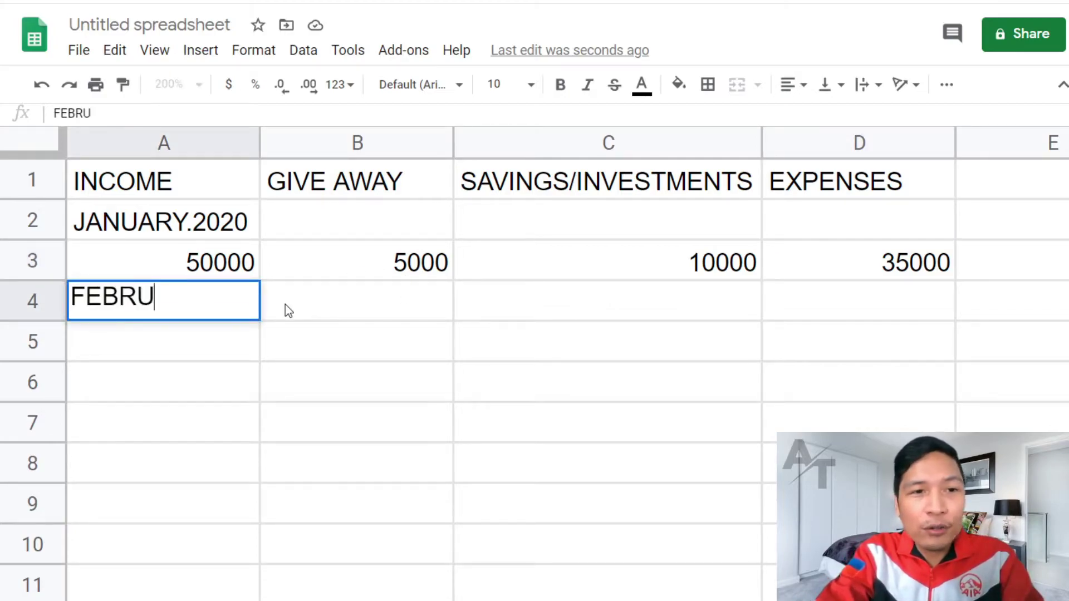
type("ARY")
key("BackSpace")
key("BackSpace")
key("BackSpace")
key("BackSpace")
key("BackSpace")
type(".20")
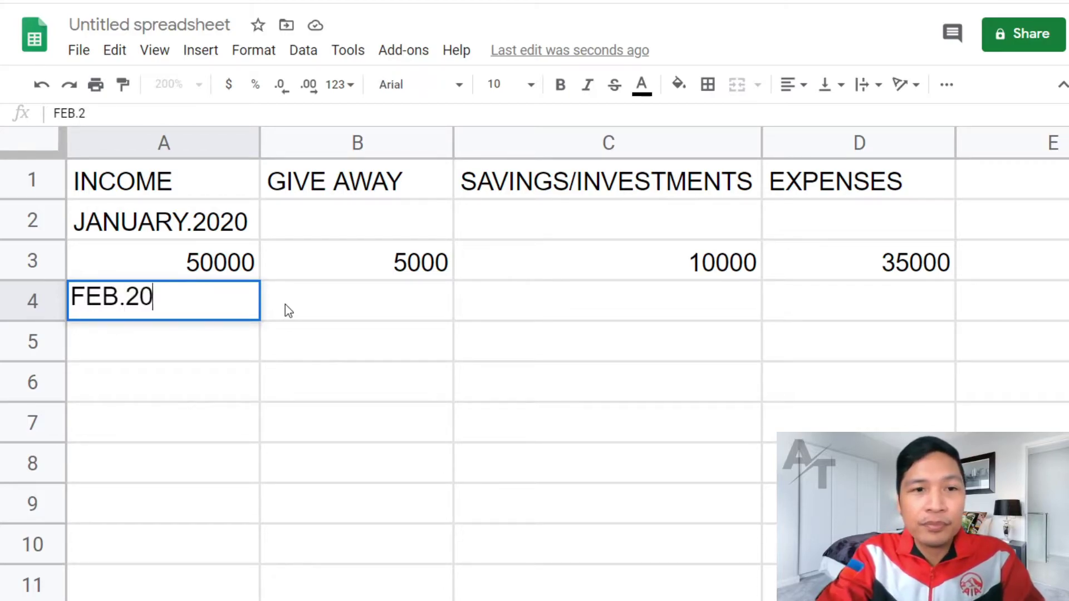
type("20")
left_click_drag(285, 304, 288, 334)
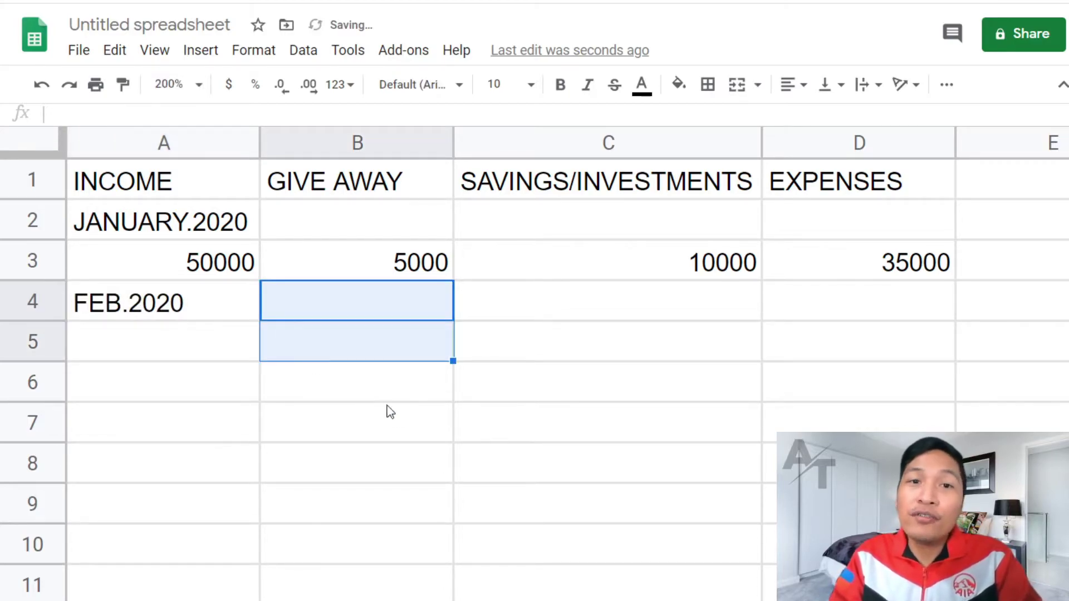
left_click(413, 435)
Enter the February income 6500 in A5.
left_click(201, 353)
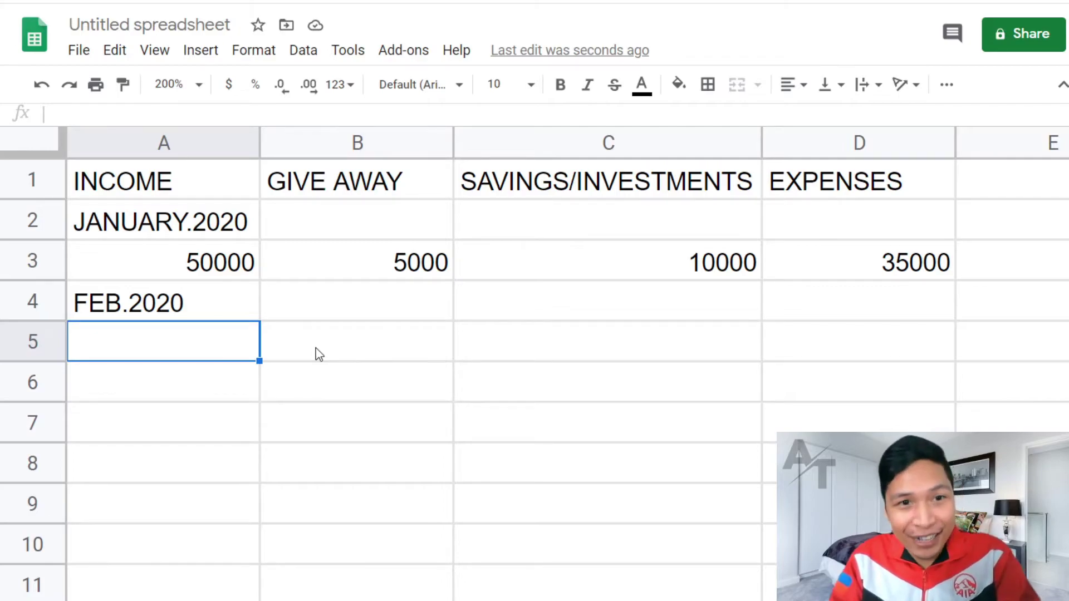
type("6500")
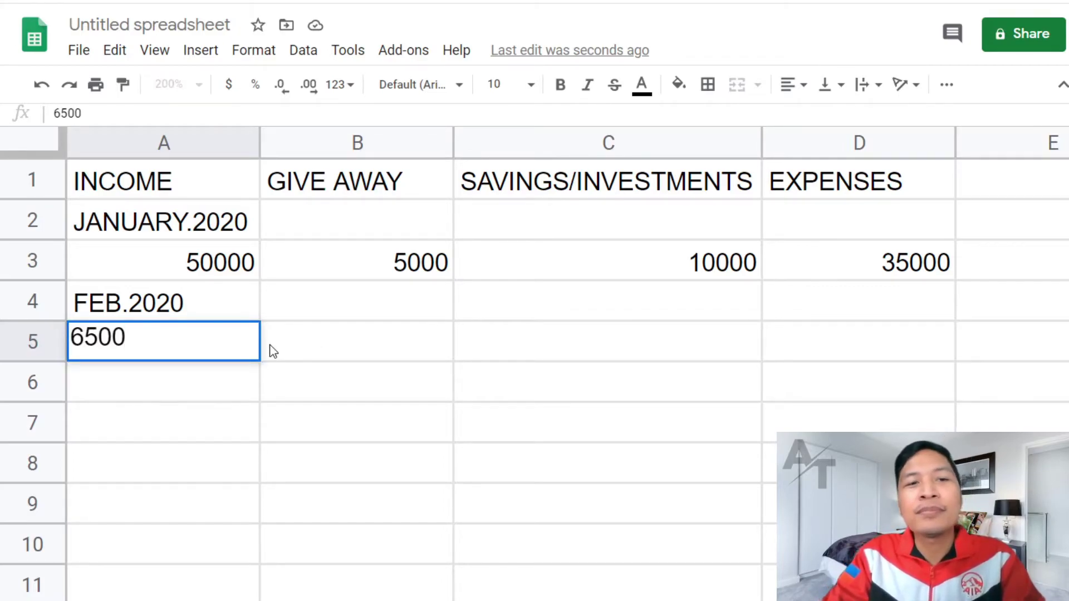
key("Return")
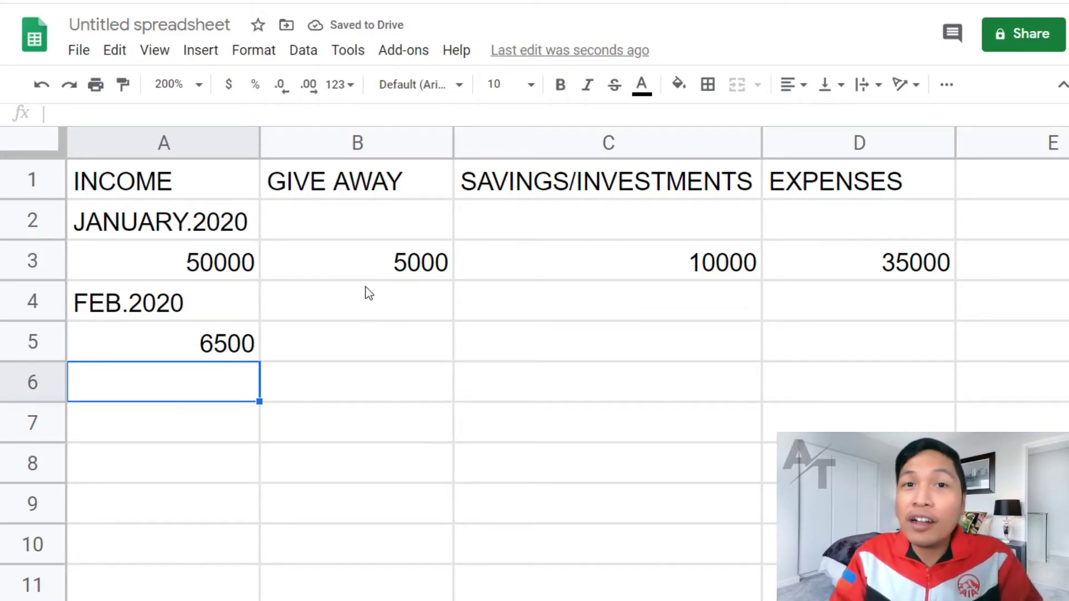
Copy January's split formulas from B3:D3 into B5:D5, giving 650, 1300 and 4550.
left_click_drag(371, 268, 832, 270)
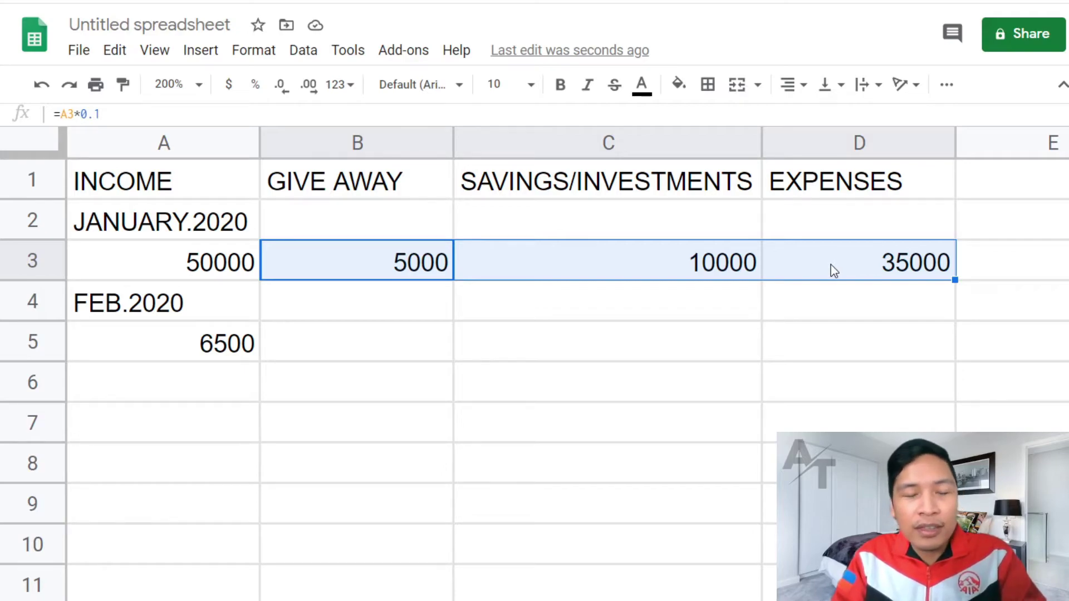
key("ctrl+c")
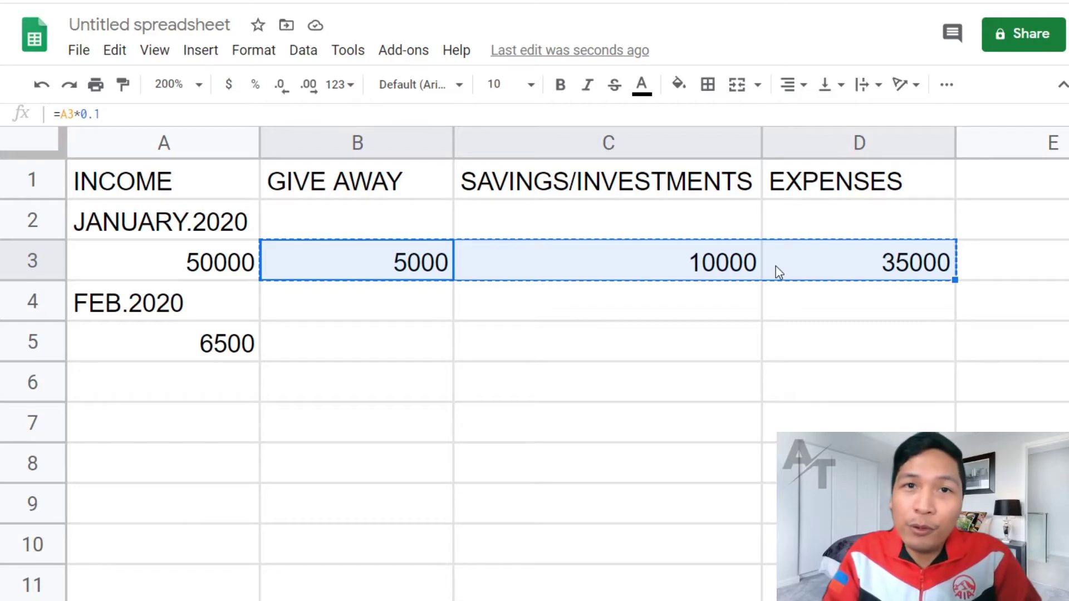
left_click(352, 338)
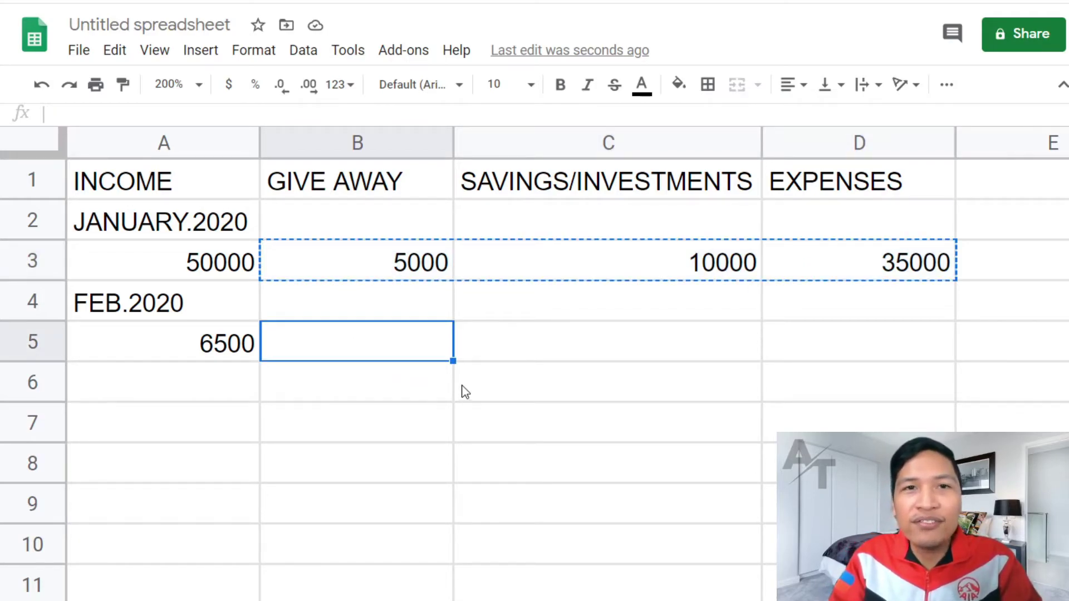
key("ctrl+v")
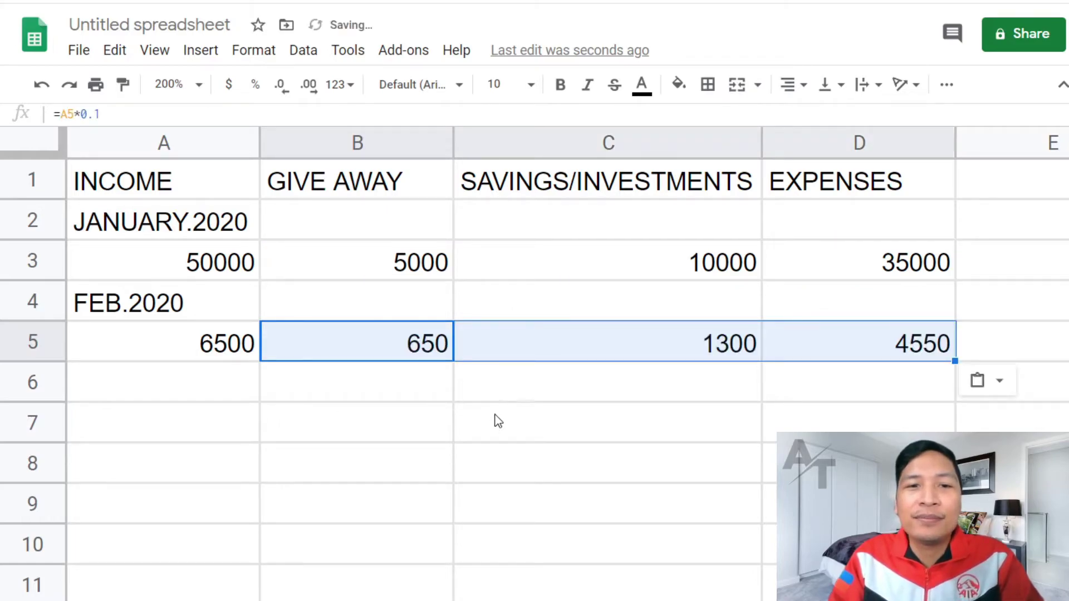
left_click(224, 343)
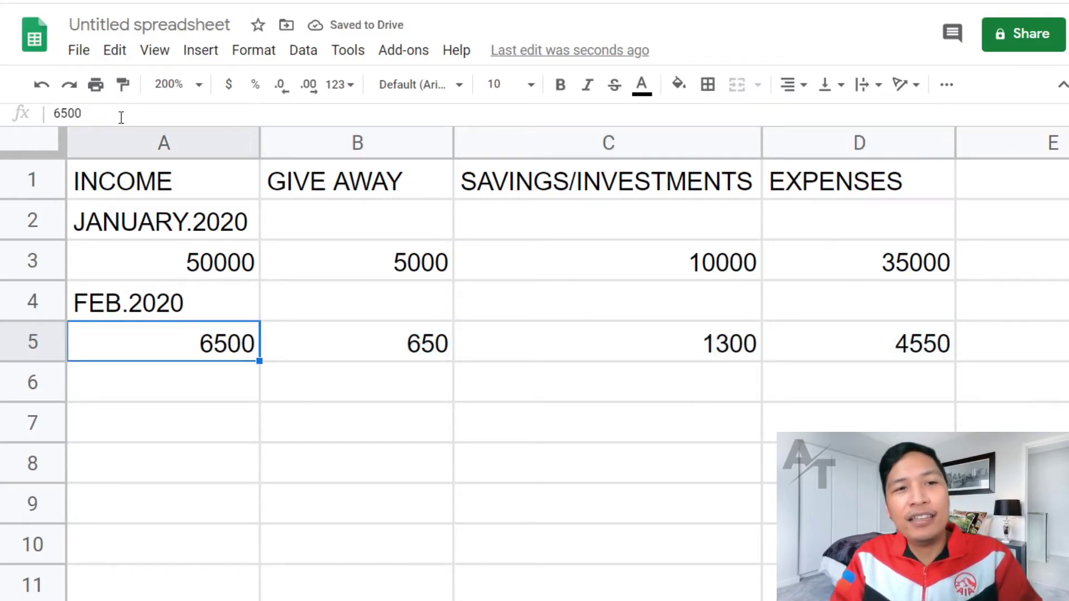
Change February's income in A5 from 6500 to 65000.
left_click(120, 115)
type("0")
key("Return")
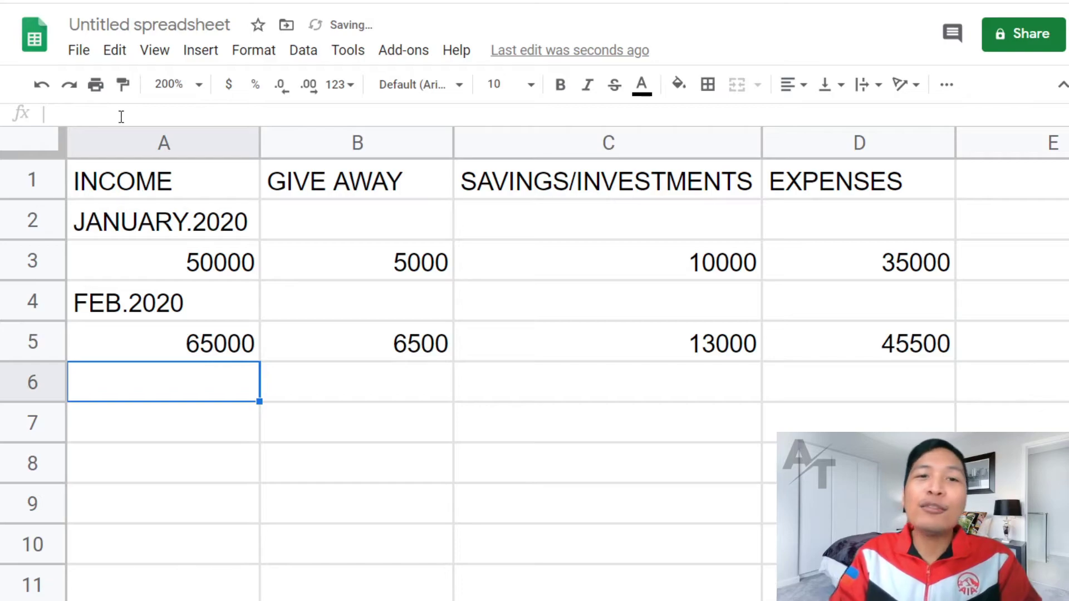
left_click(483, 402)
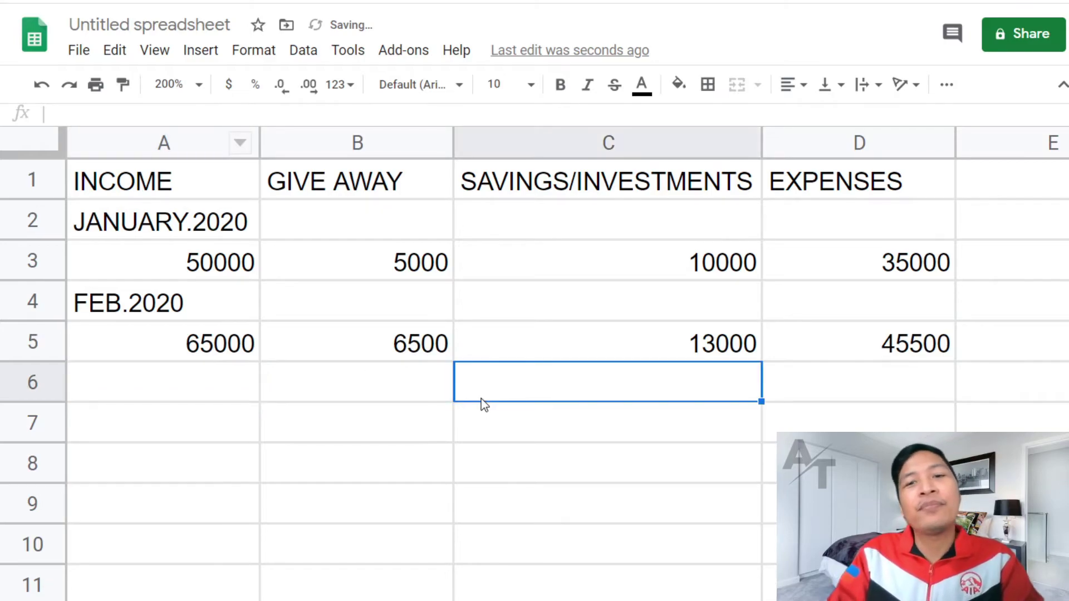
Check the recalculated February formulas in B5, C5 and D5.
left_click(363, 345)
left_click(592, 350)
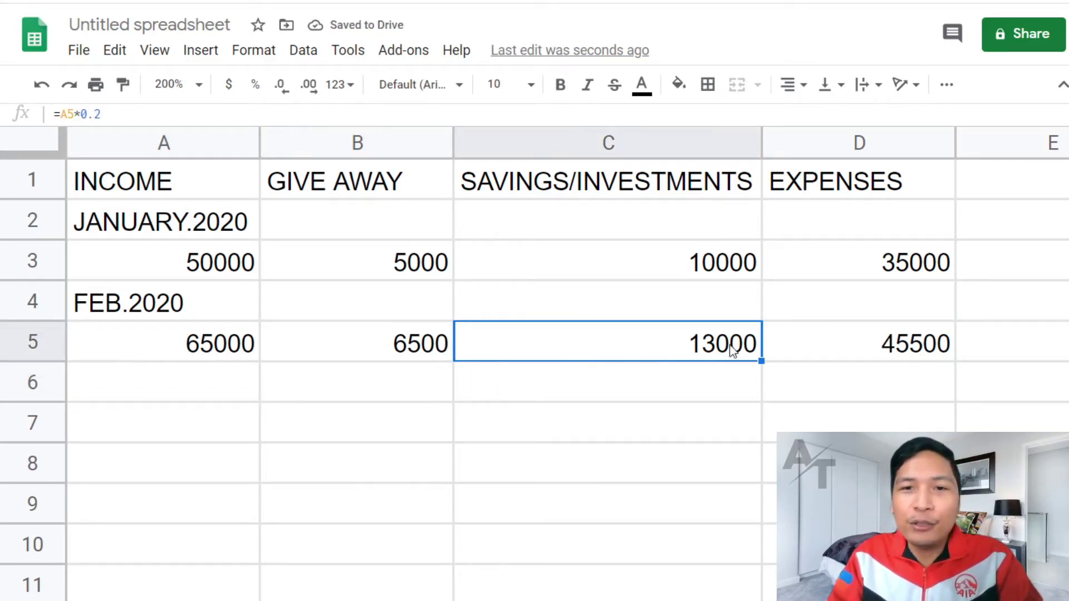
left_click(418, 346)
left_click(540, 346)
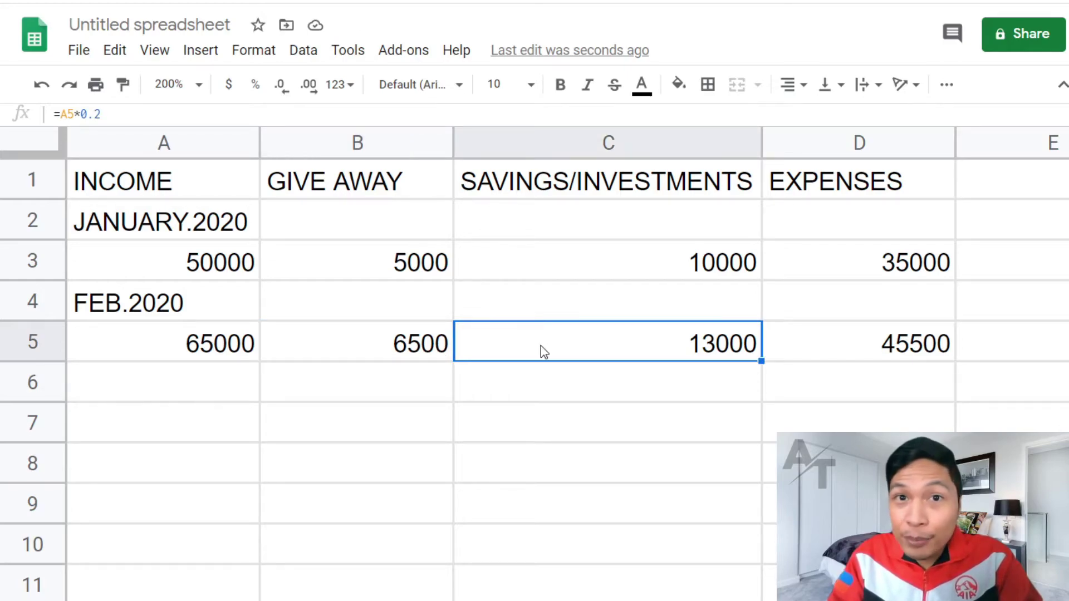
left_click(804, 341)
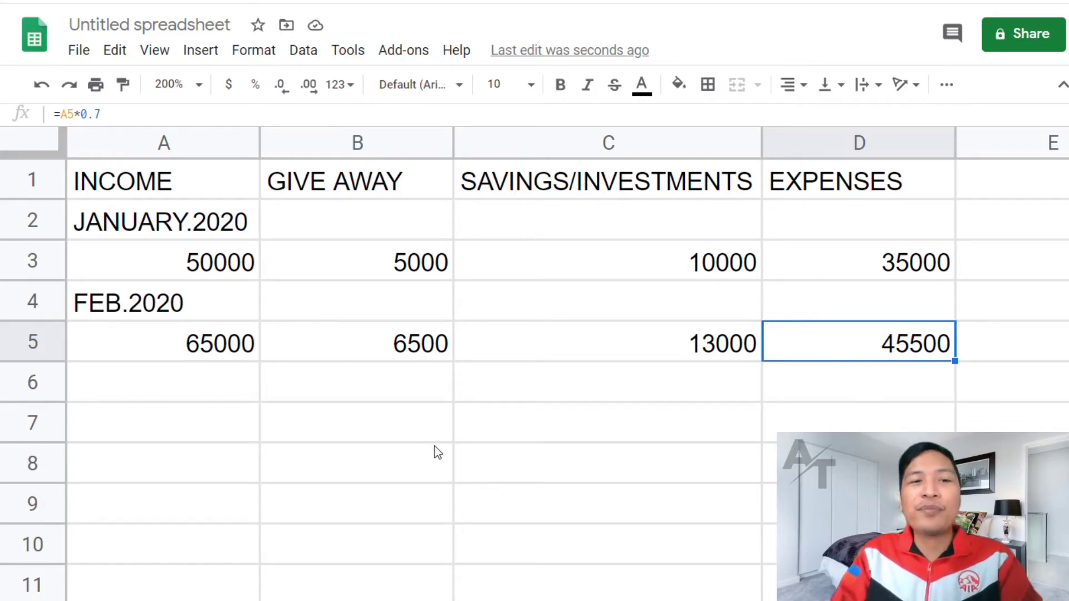
left_click(380, 435)
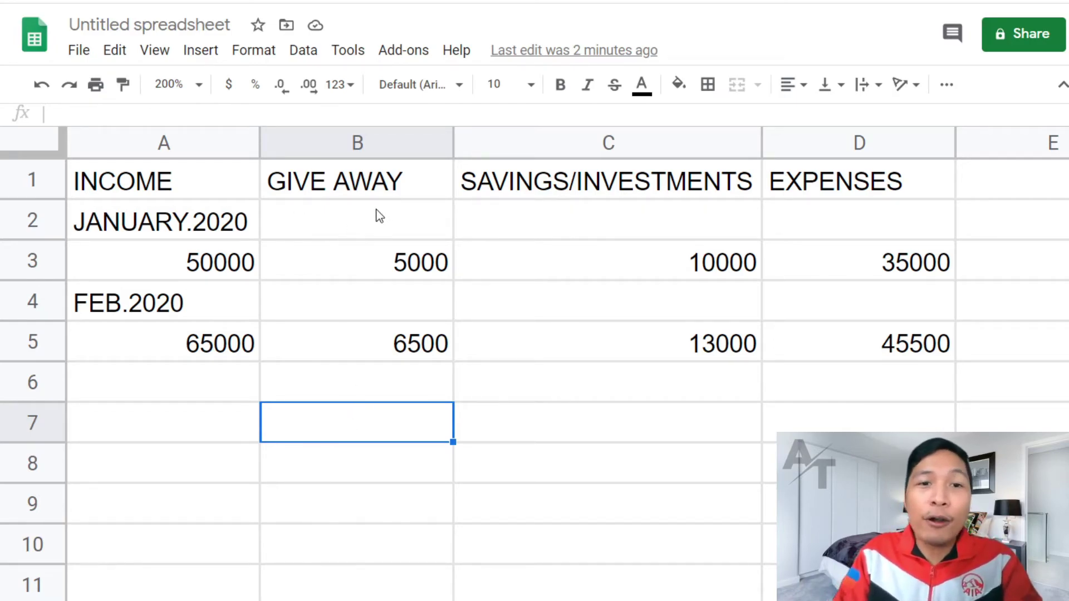
left_click_drag(383, 196, 809, 192)
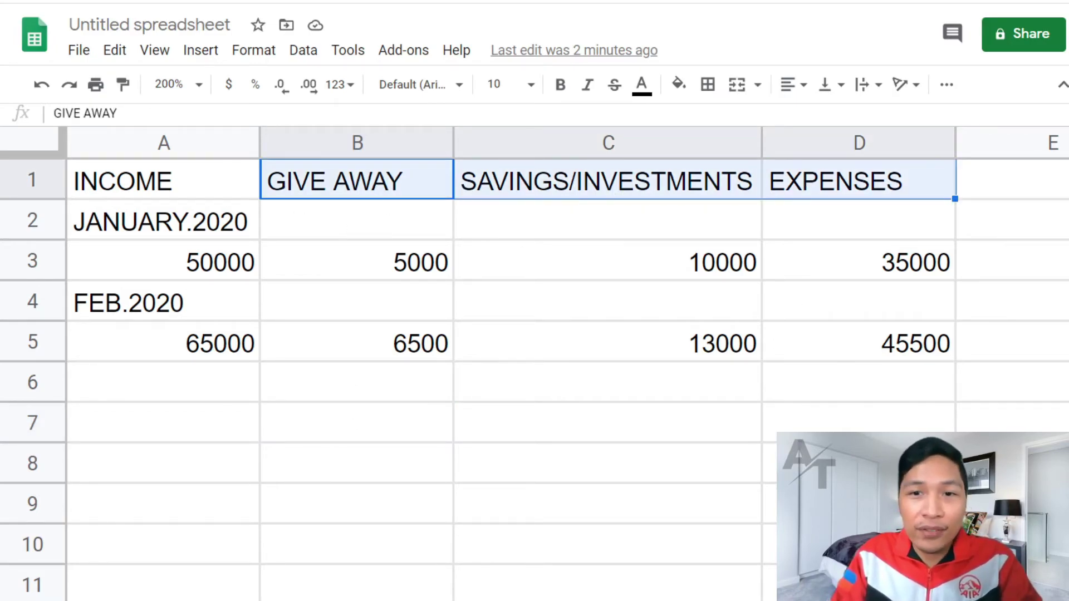
left_click(859, 463)
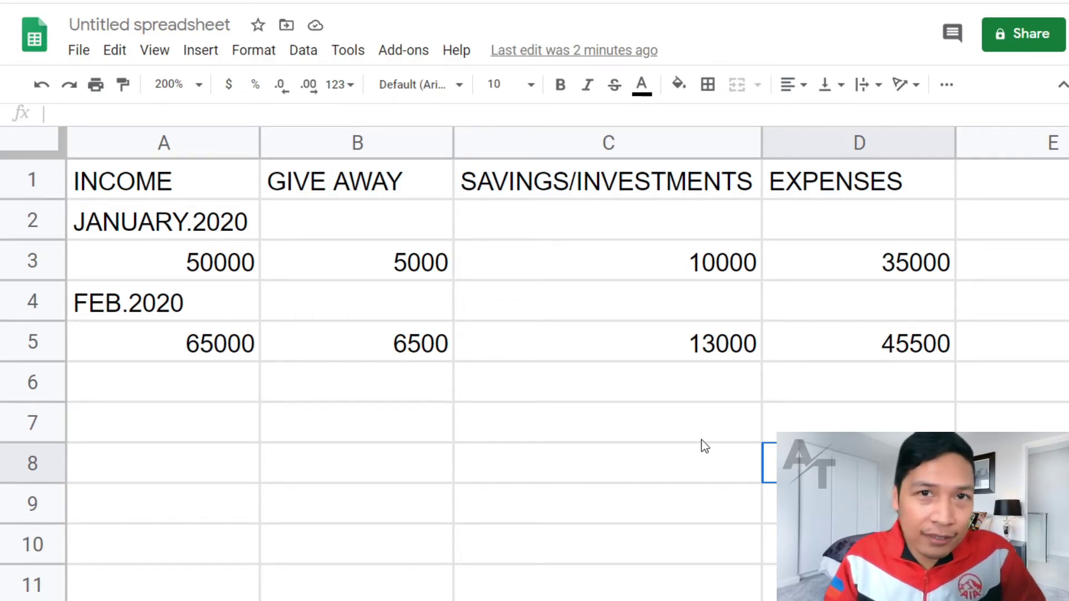